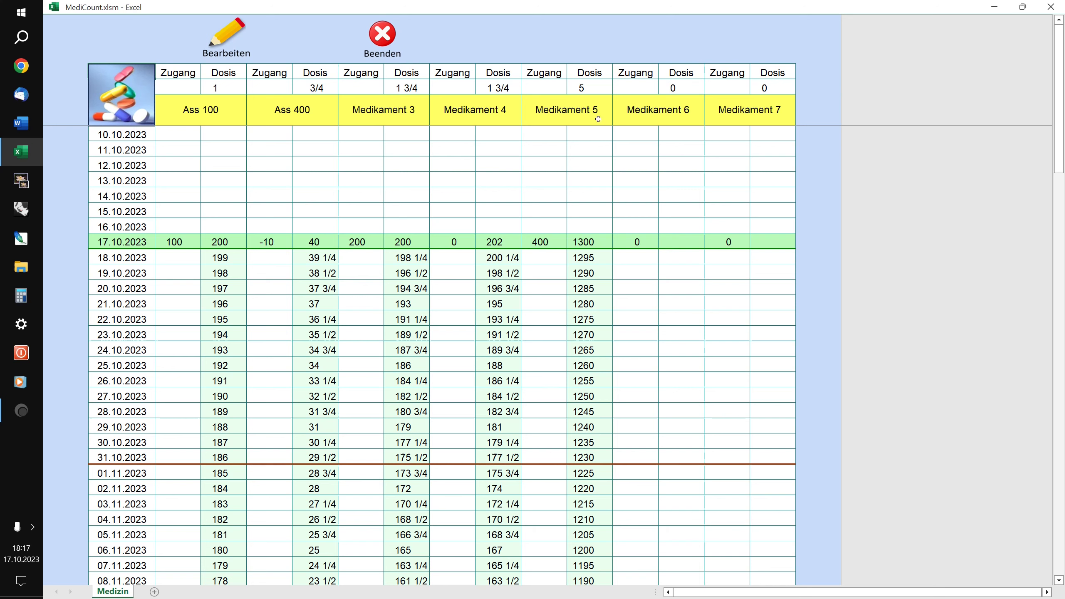
# Step: Reset the MediCount table to a blank layout using Tabelle neu anlegen from the Bearbeiten menu
pyautogui.click(226, 37)
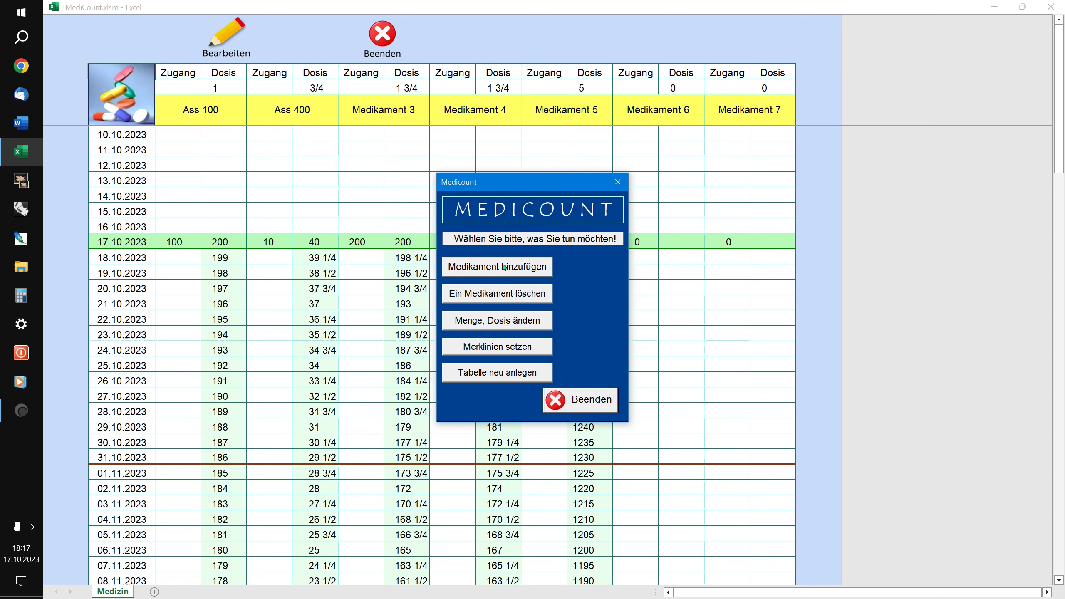
pyautogui.click(495, 374)
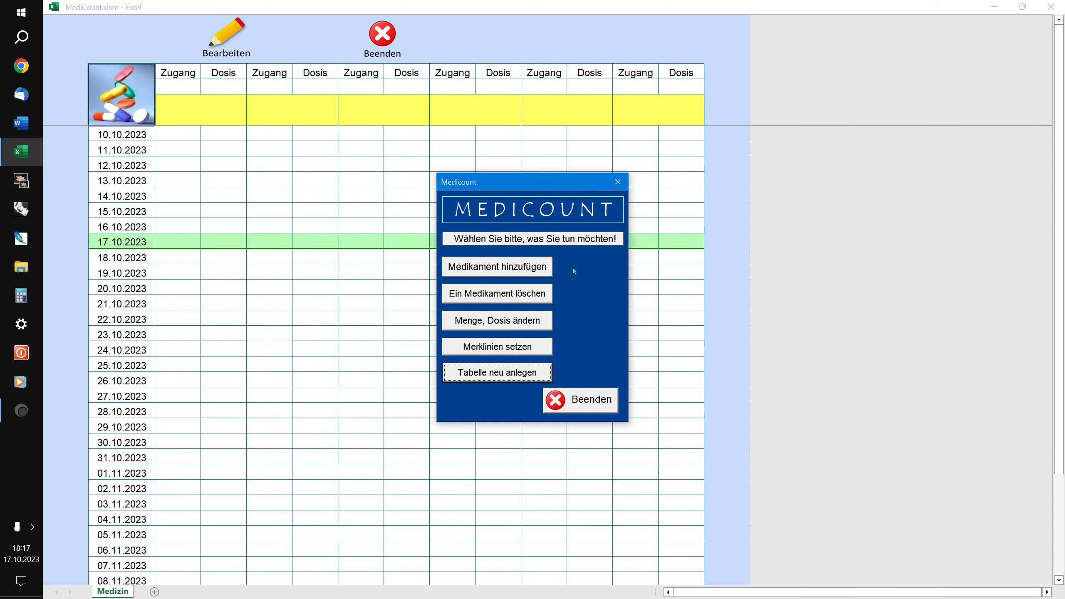
pyautogui.moveTo(529, 183)
pyautogui.mouseDown()
pyautogui.moveTo(689, 271)
pyautogui.moveTo(667, 286)
pyautogui.mouseUp()
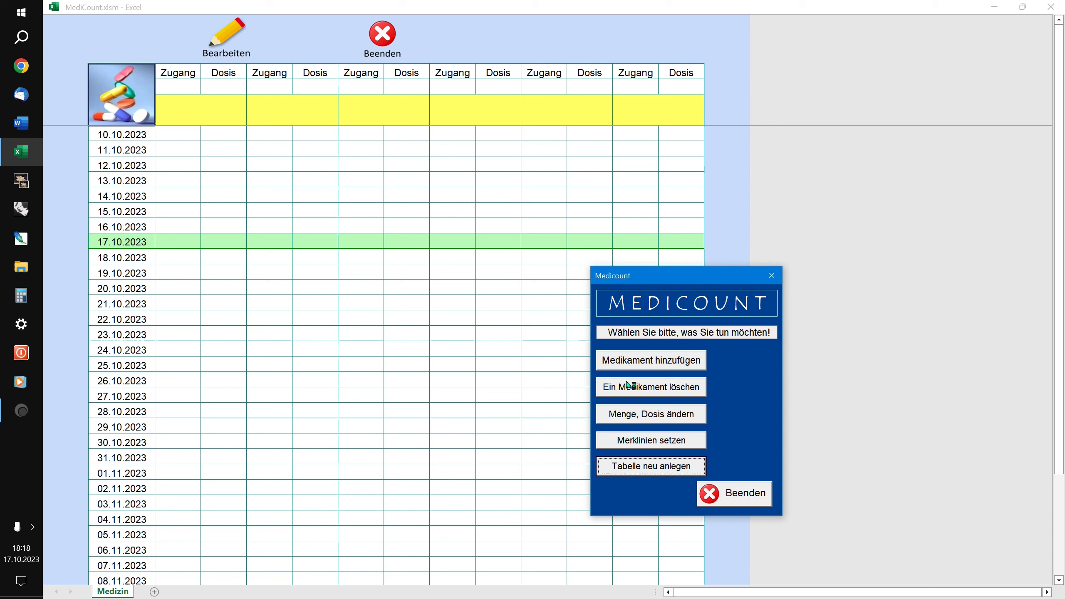
# Step: Add Ass 100 with stock 100 and dose 1 through the Medikament hinzufügen form
pyautogui.click(648, 363)
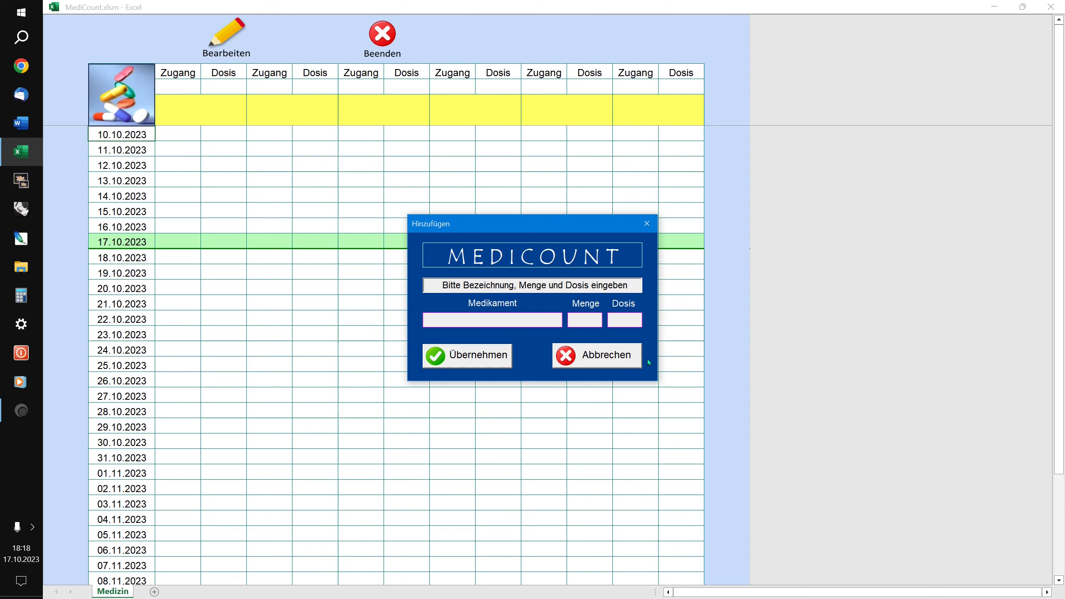
pyautogui.click(459, 322)
pyautogui.write('Ass')
pyautogui.write(' 100')
pyautogui.press('Tab')
pyautogui.write('10')
pyautogui.write('0')
pyautogui.write('1')
pyautogui.click(473, 357)
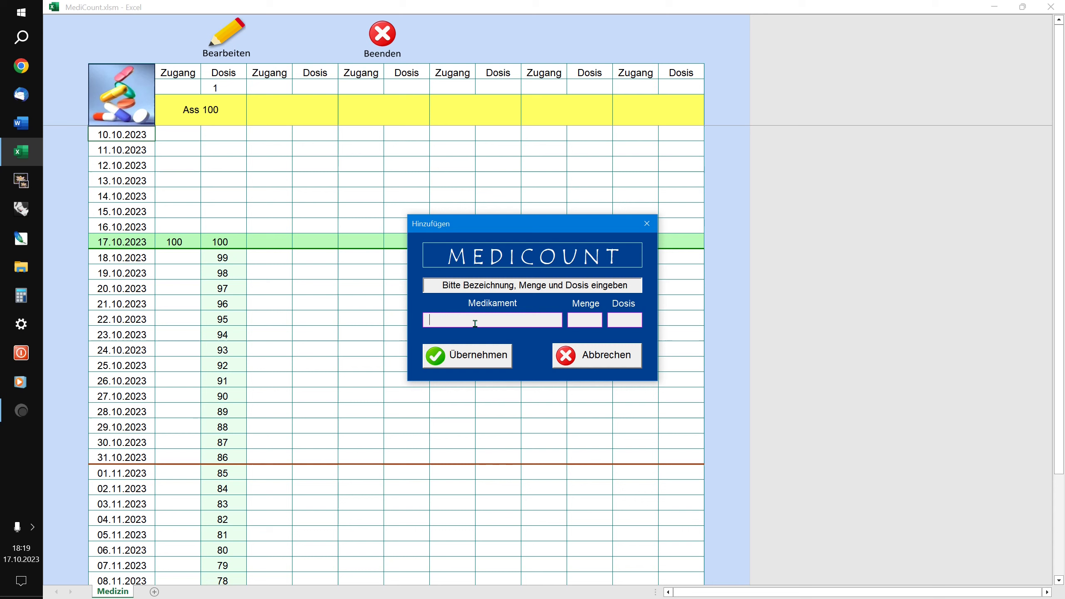
# Step: Add Ass 400 with stock 50 and dose 2
pyautogui.write('Ass ')
pyautogui.write('400')
pyautogui.press('Tab')
pyautogui.write('50')
pyautogui.press('Tab')
pyautogui.write('2')
pyautogui.click(482, 360)
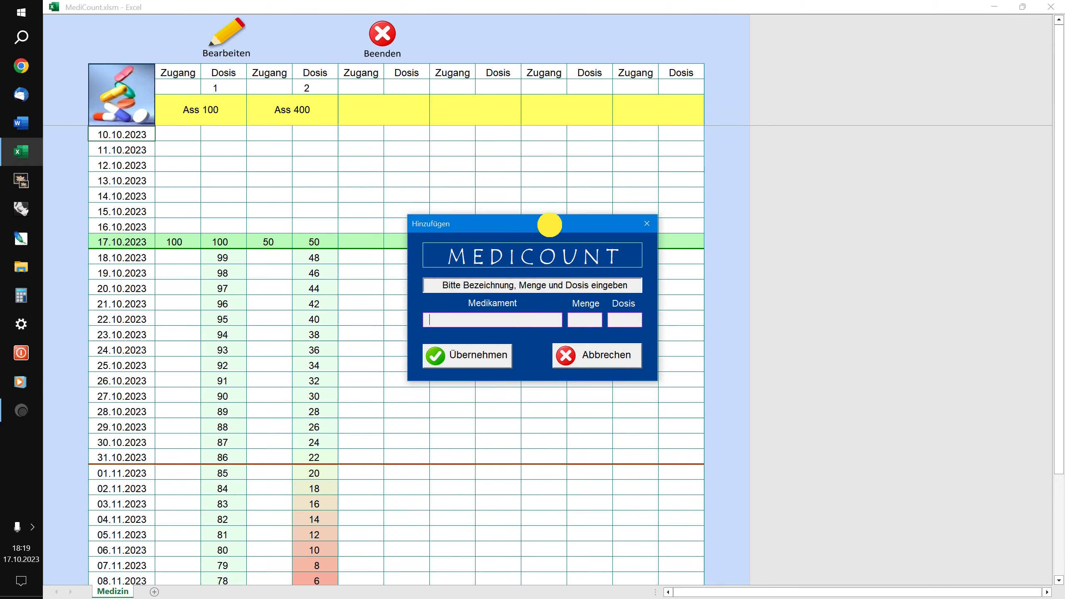
# Step: Add empty placeholder columns Medikament 3 through Medikament 9, then close the add form
pyautogui.moveTo(549, 222); pyautogui.dragTo(685, 293)
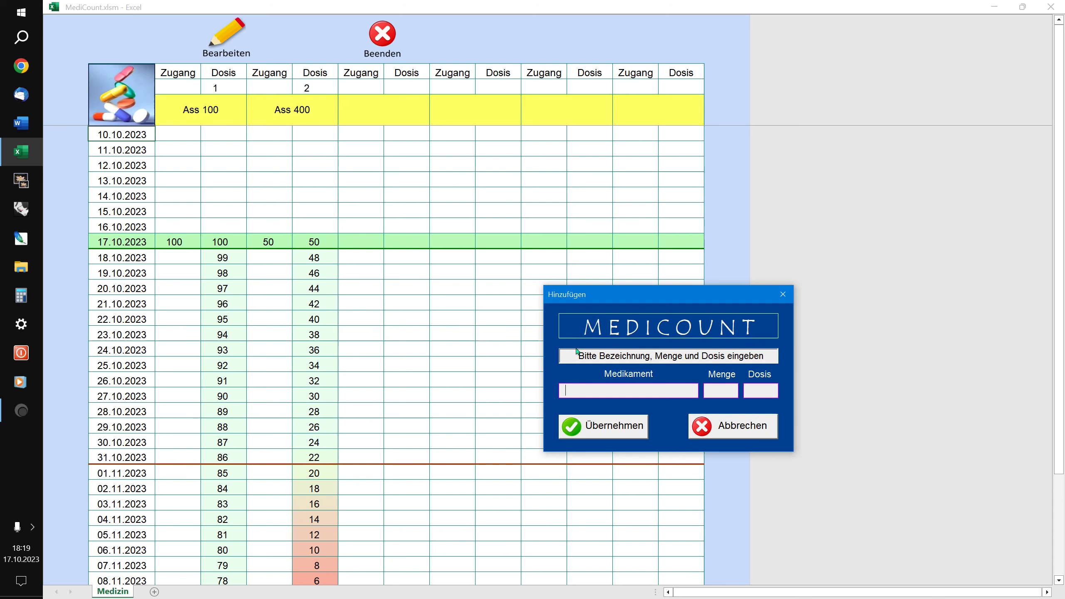
pyautogui.click(610, 429)
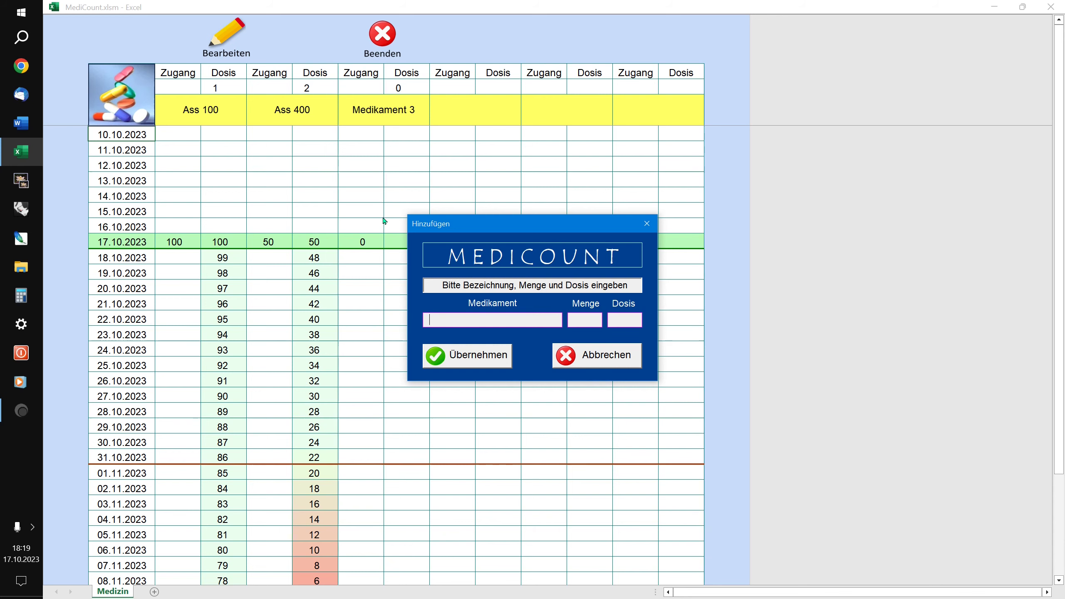
pyautogui.click(484, 358)
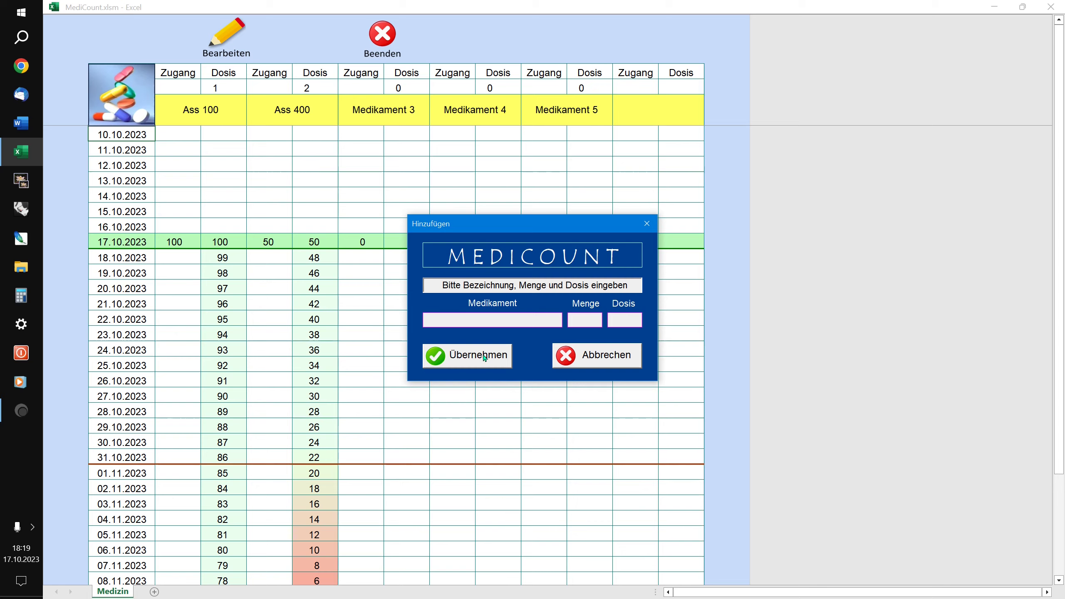
pyautogui.click(484, 357)
pyautogui.click(484, 357)
pyautogui.click(482, 354)
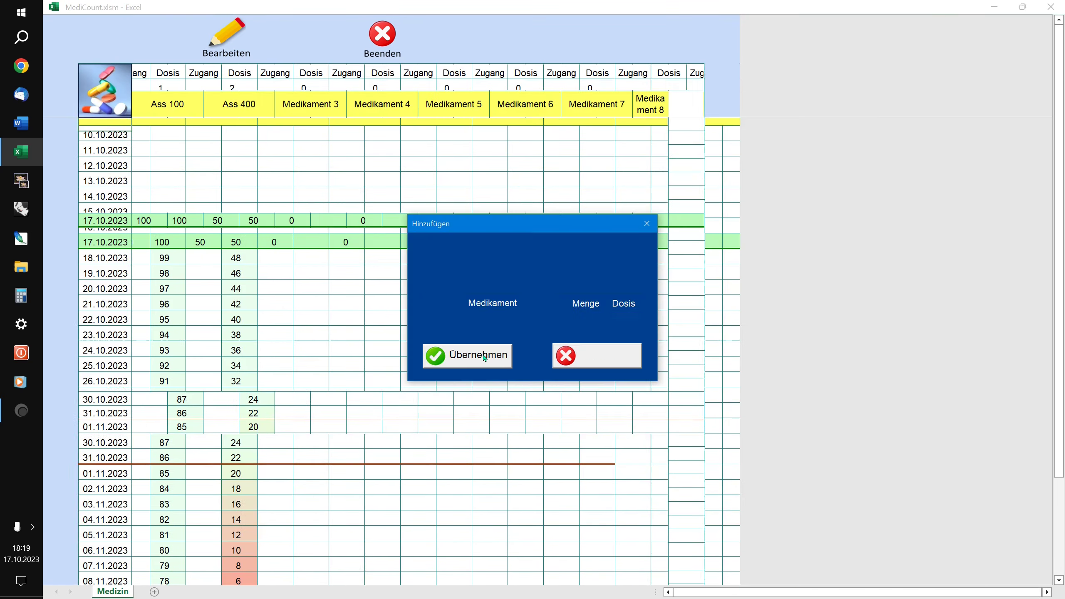
pyautogui.click(483, 354)
pyautogui.click(482, 354)
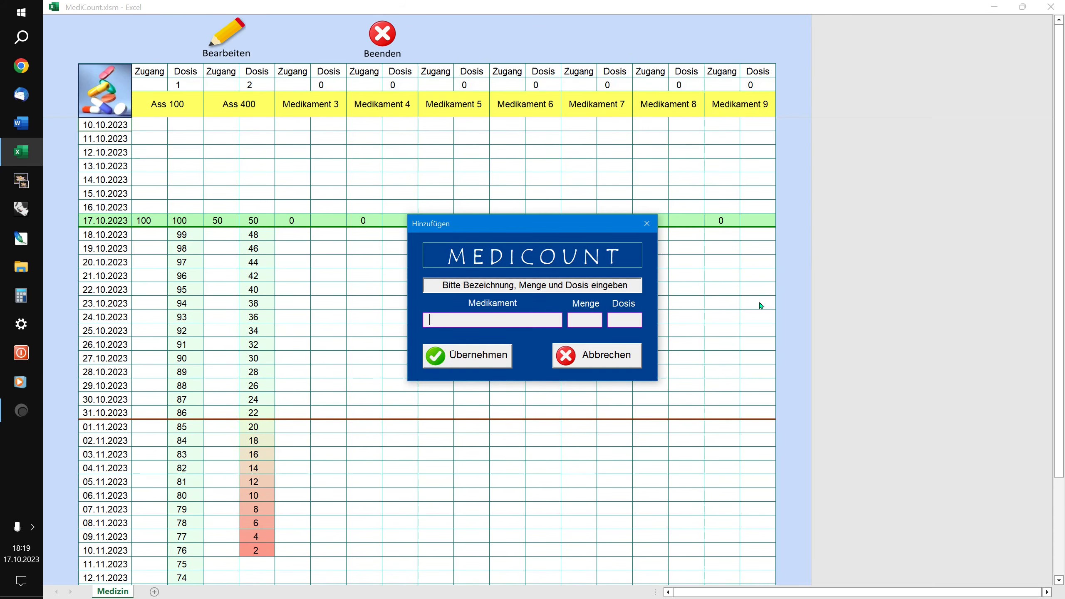
pyautogui.click(608, 355)
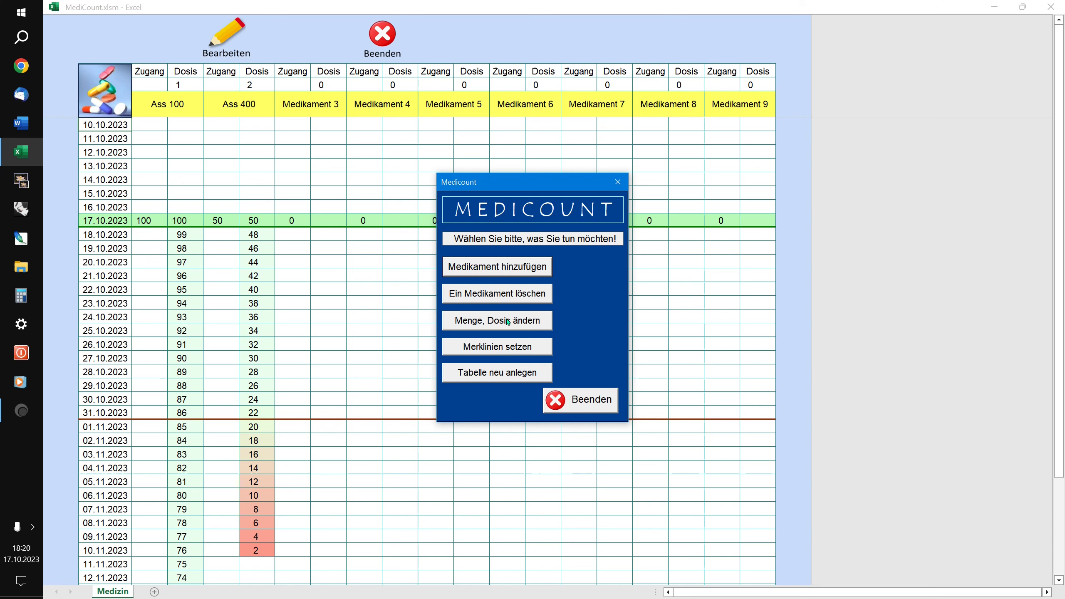
# Step: Delete Medikament 9 and Medikament 8 with Ein Medikament löschen, returning to the main menu
pyautogui.click(499, 294)
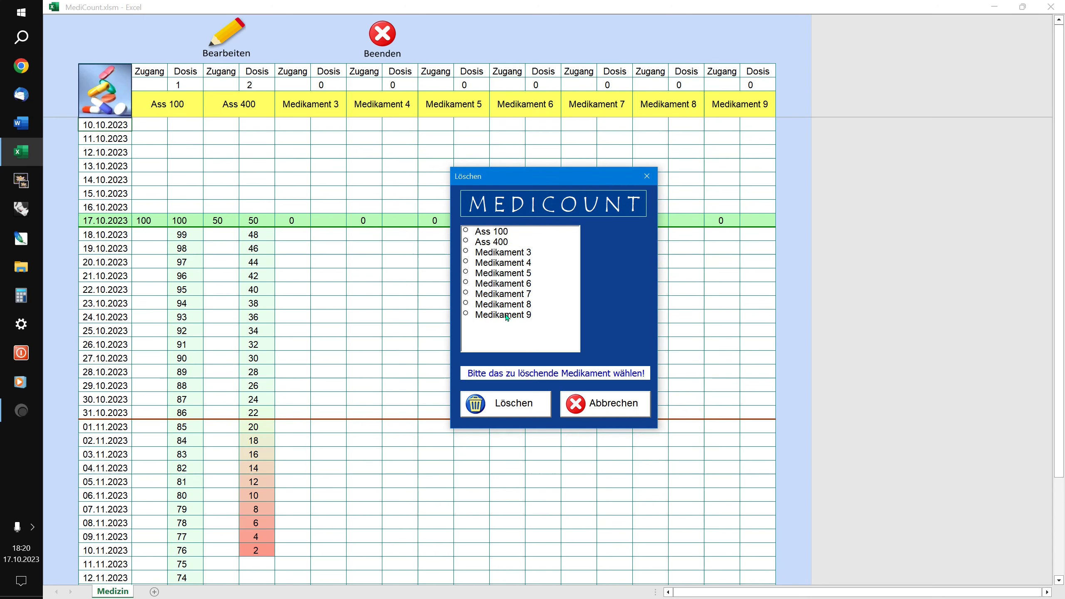
pyautogui.click(507, 314)
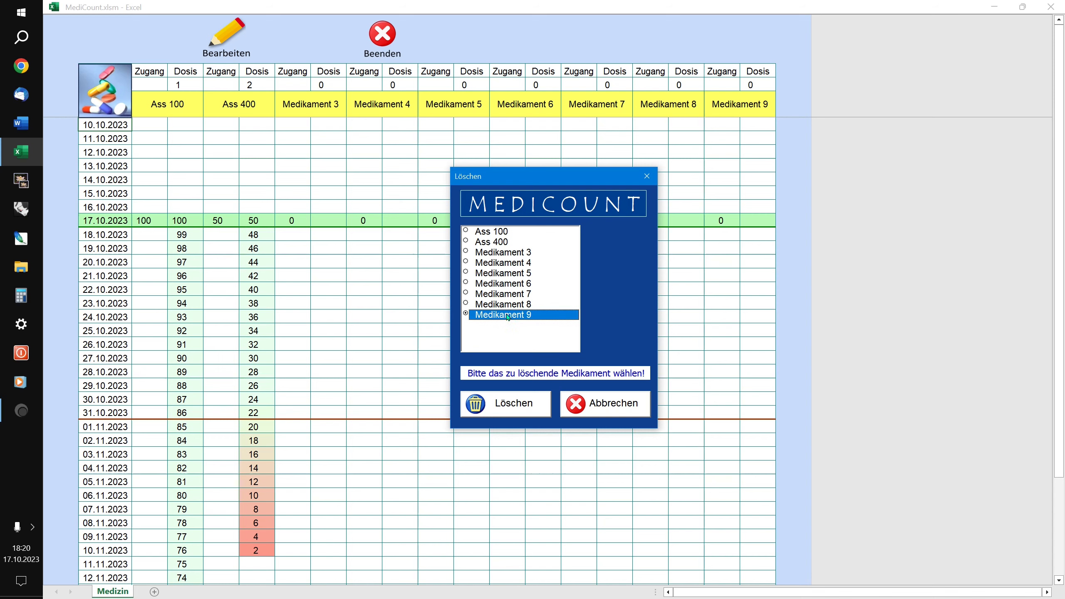
pyautogui.click(529, 403)
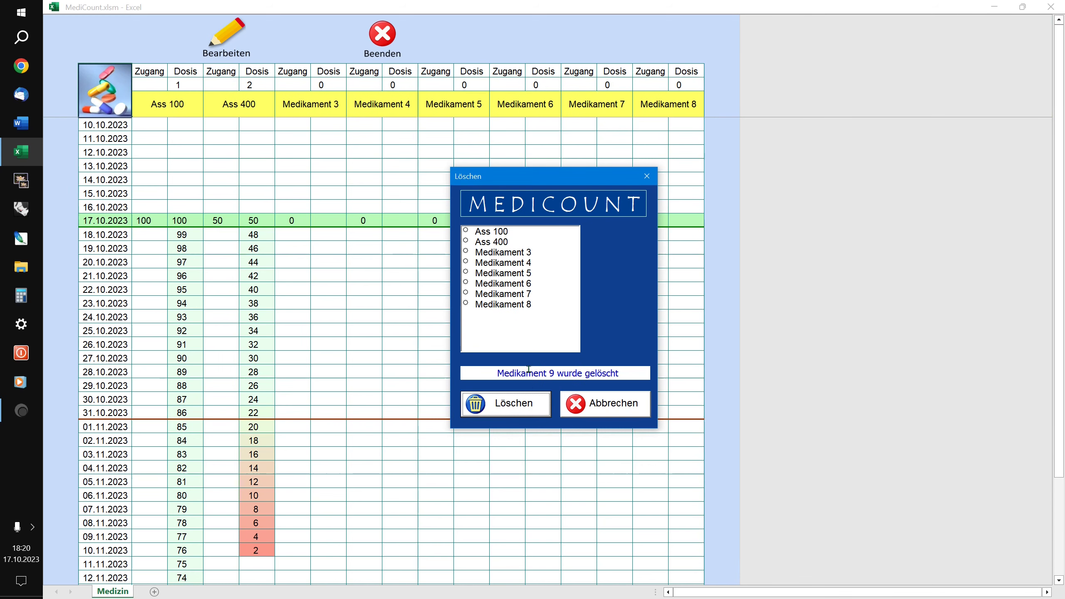
pyautogui.click(504, 306)
pyautogui.click(511, 402)
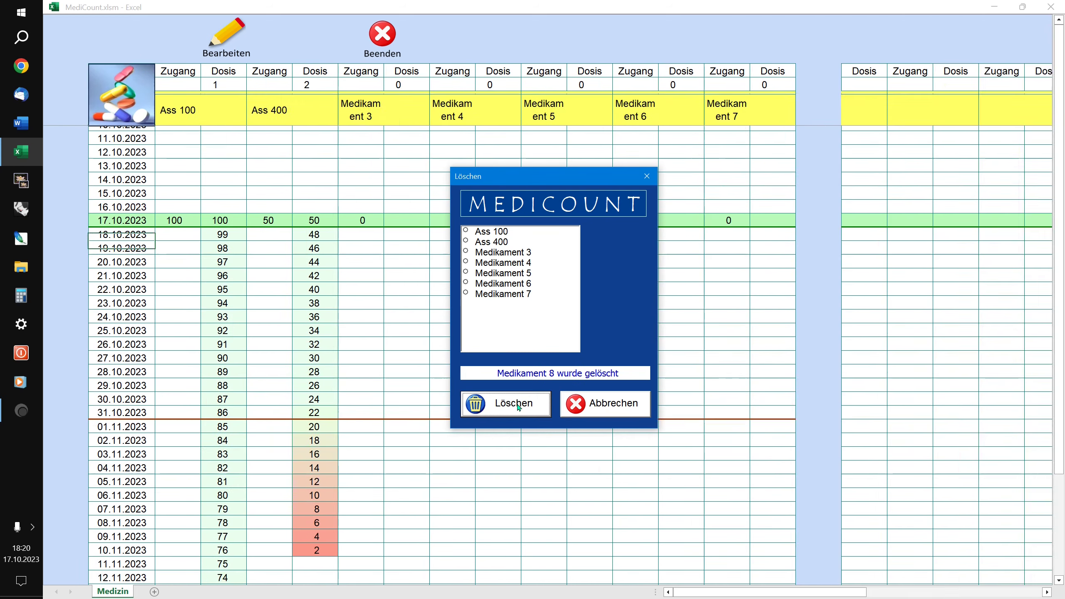
pyautogui.click(593, 412)
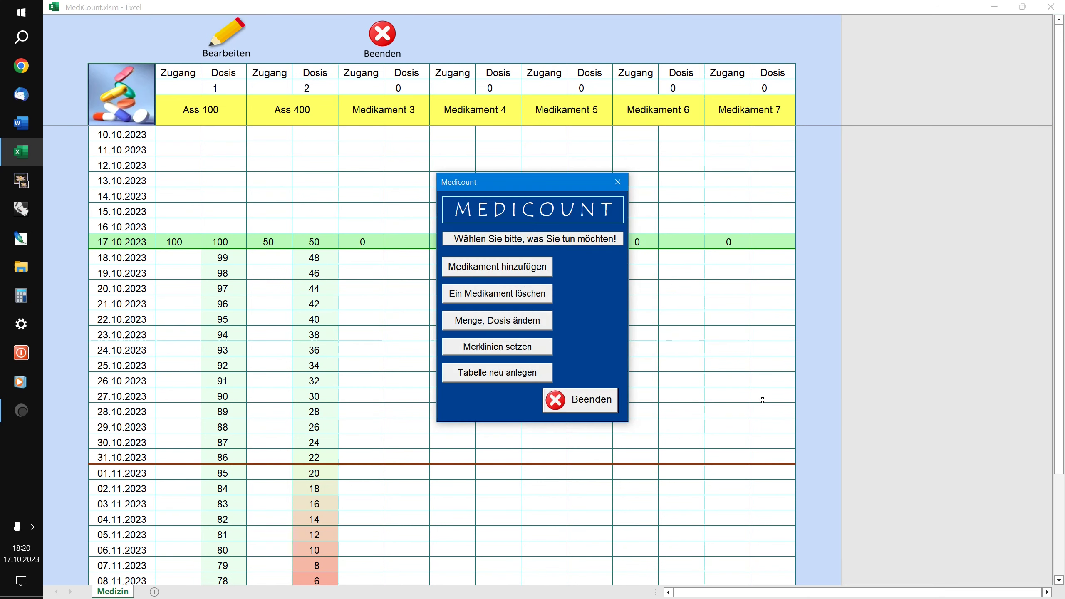
pyautogui.moveTo(517, 180); pyautogui.dragTo(630, 276)
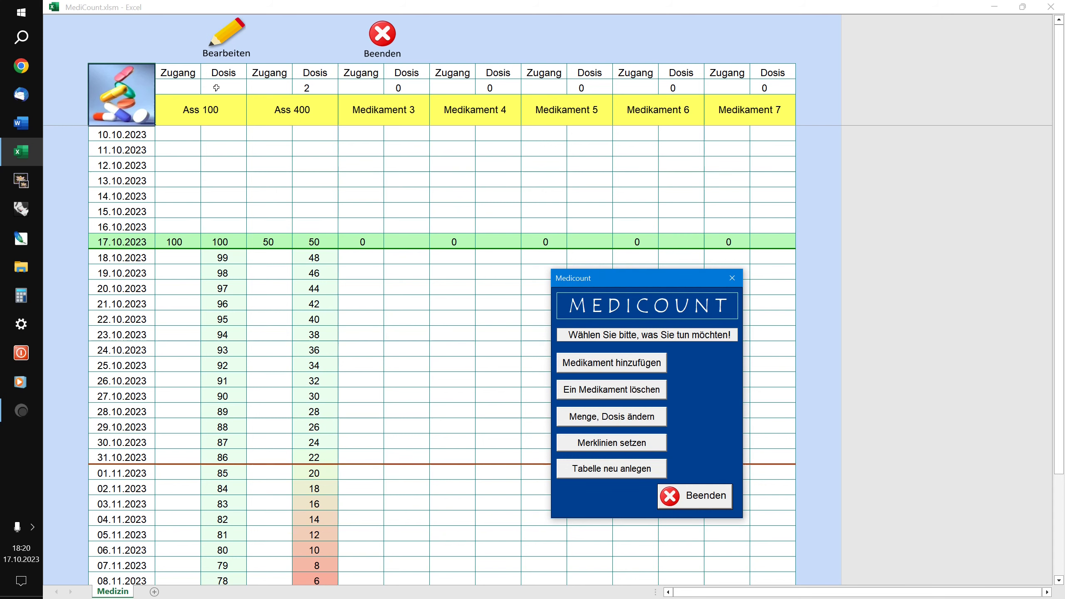
# Step: Change Ass 100's dose to 1.5, so its stock counts down 98 1/2, 97, 95 1/2
pyautogui.click(613, 423)
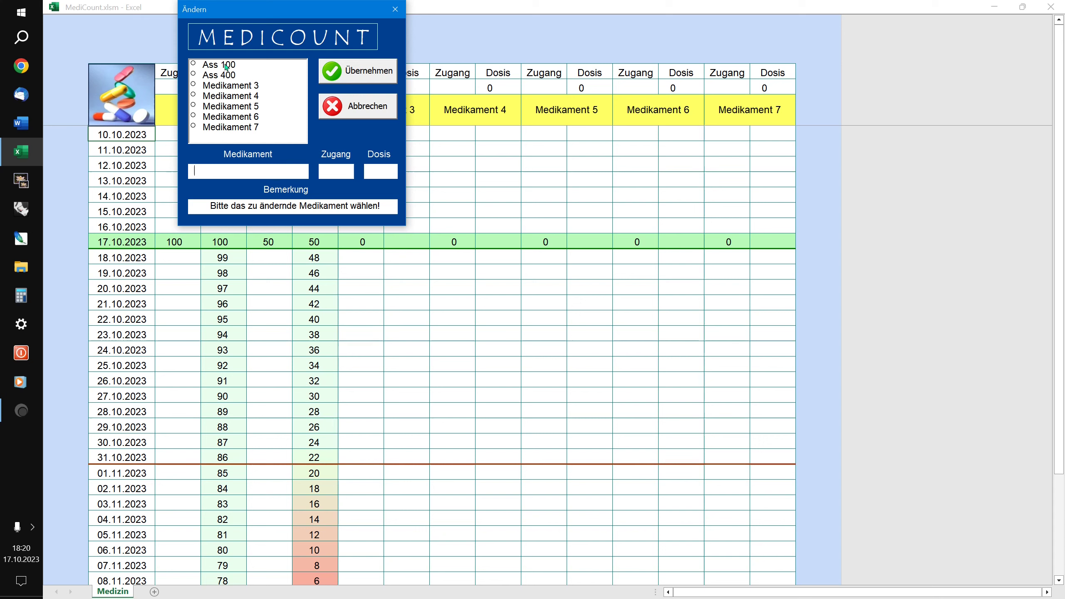
pyautogui.click(226, 66)
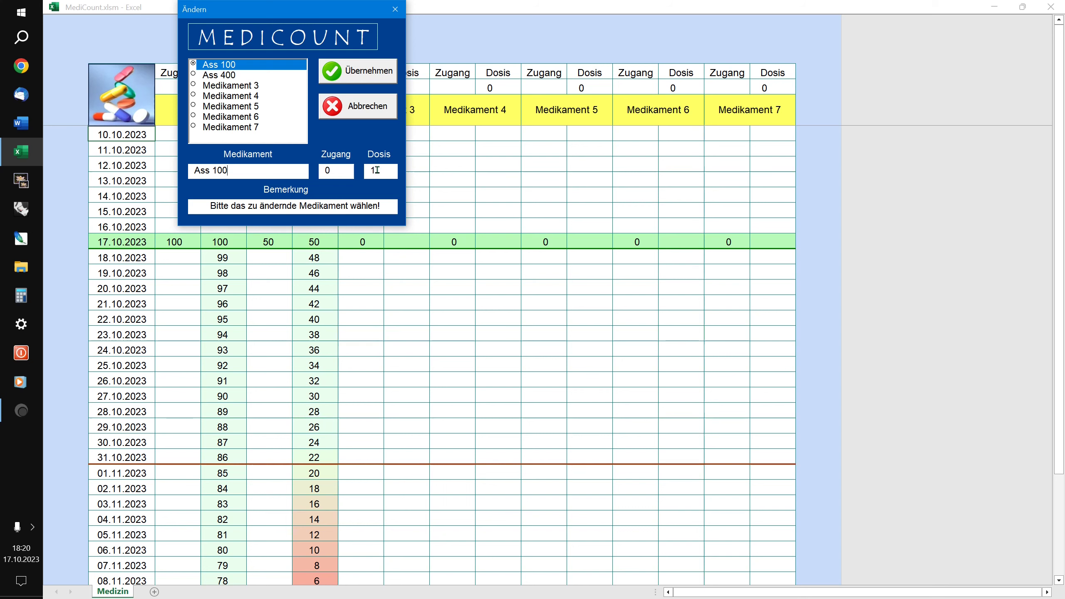
pyautogui.click(374, 169)
pyautogui.click(372, 169)
pyautogui.write('1')
pyautogui.press('BackSpace')
pyautogui.write('.5')
pyautogui.click(367, 74)
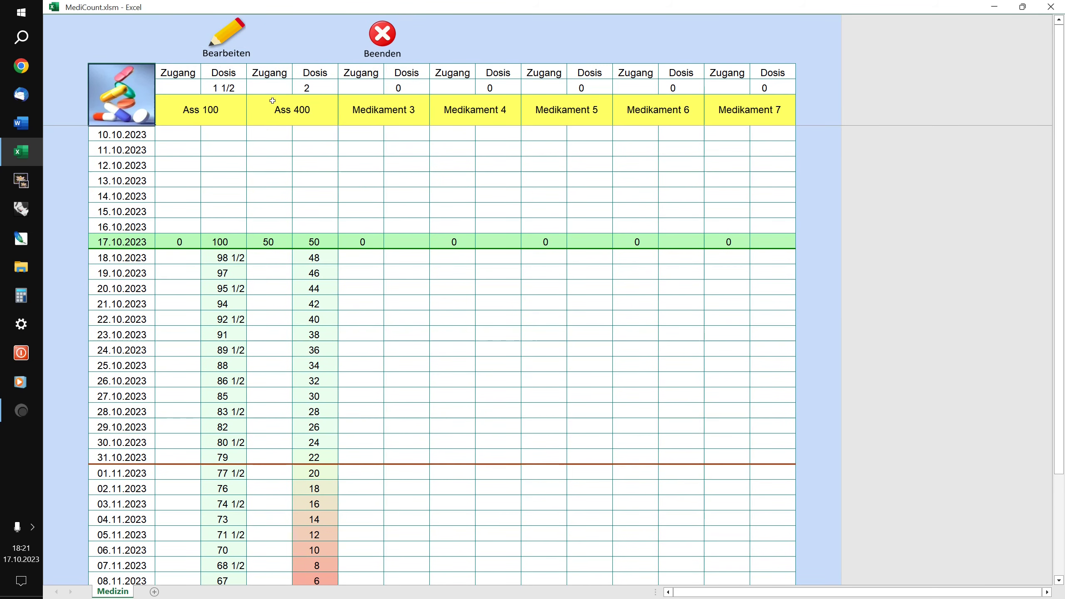
pyautogui.doubleClick(222, 87)
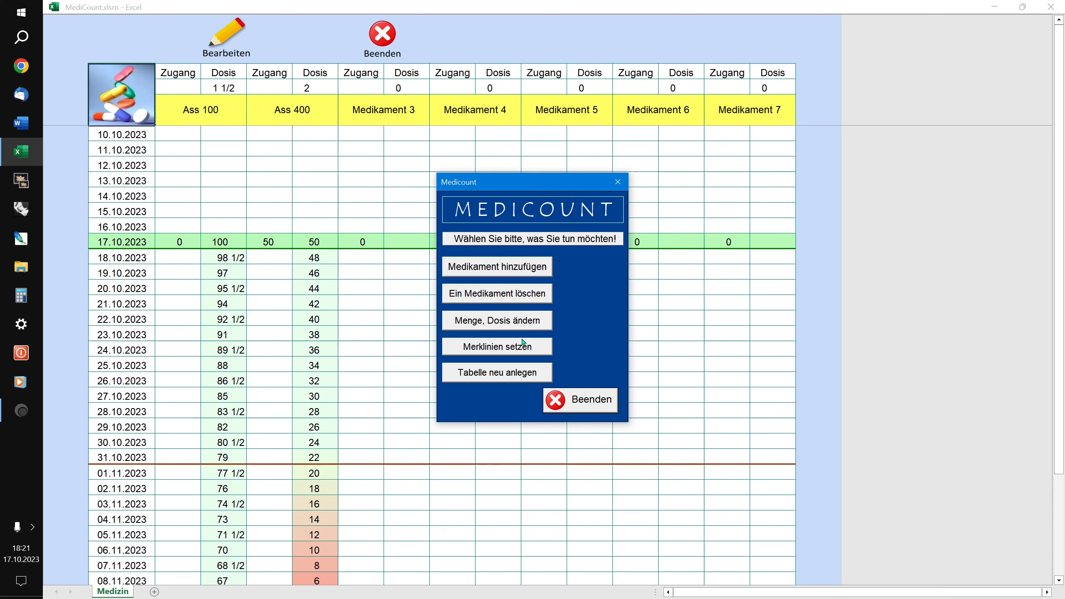
# Step: Replace Ass 100's dose 1,5 with 0,75 (3/4) in the Ändern form
pyautogui.click(515, 328)
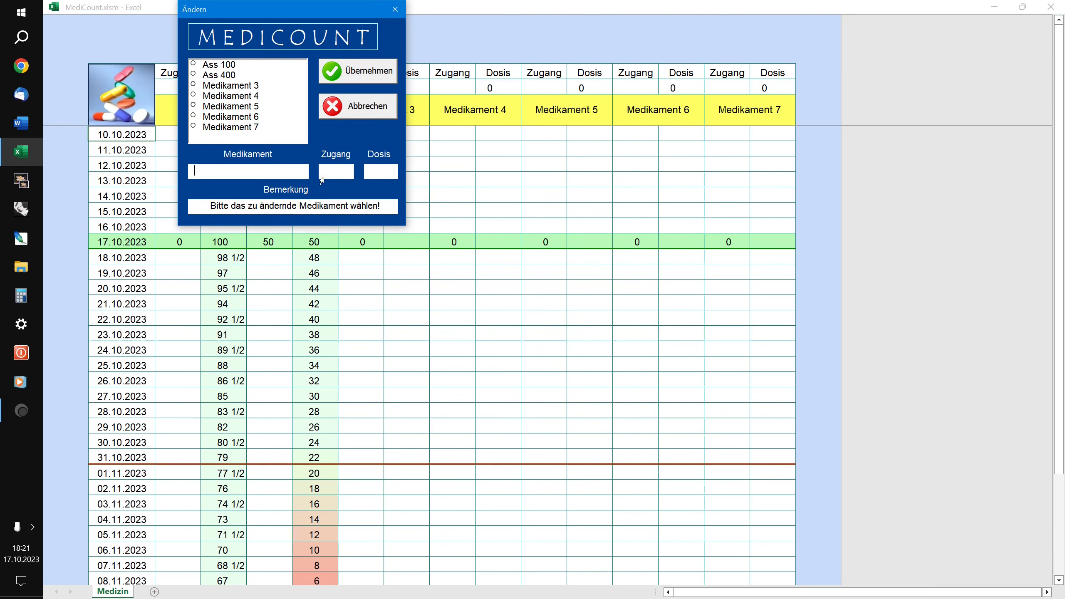
pyautogui.click(235, 64)
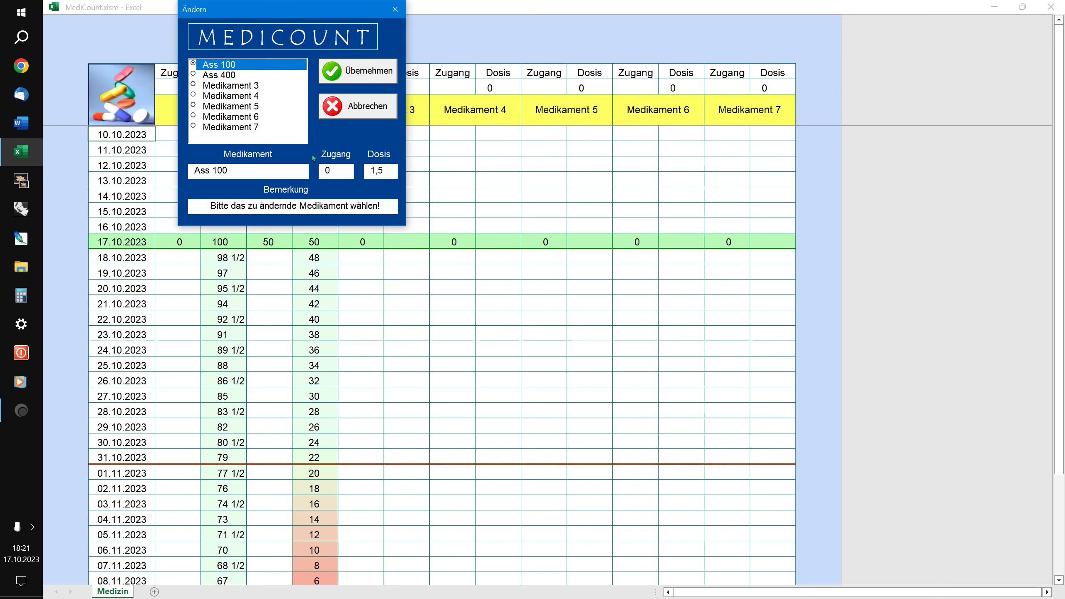
pyautogui.doubleClick(386, 169)
pyautogui.write('0,7')
pyautogui.press('Return')
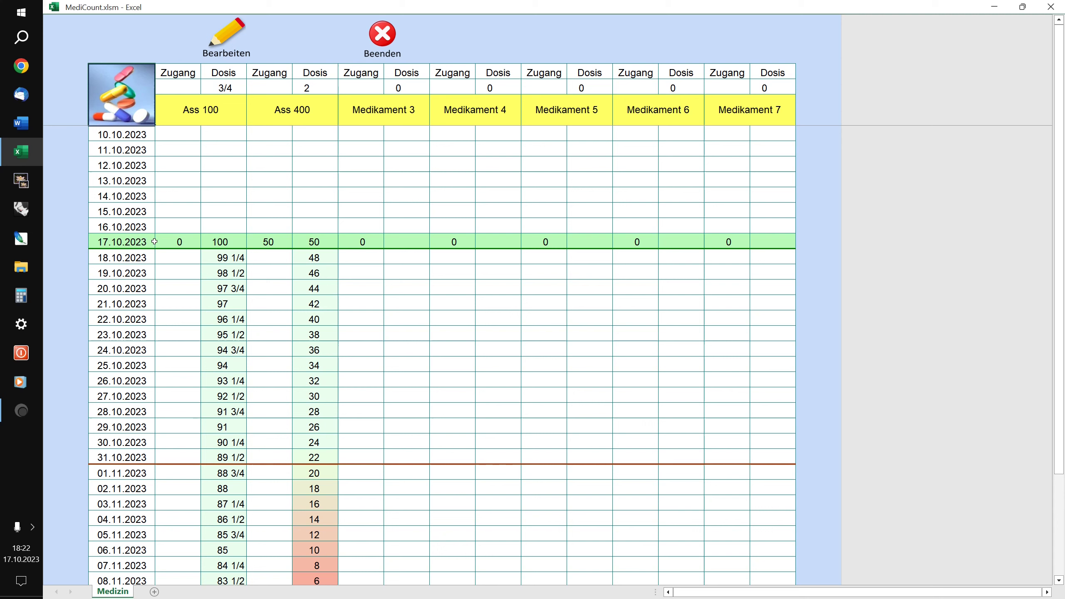
# Step: Give Ass 100 a Zugang of 50 and dose 1, bringing its stock to 150
pyautogui.click(180, 241)
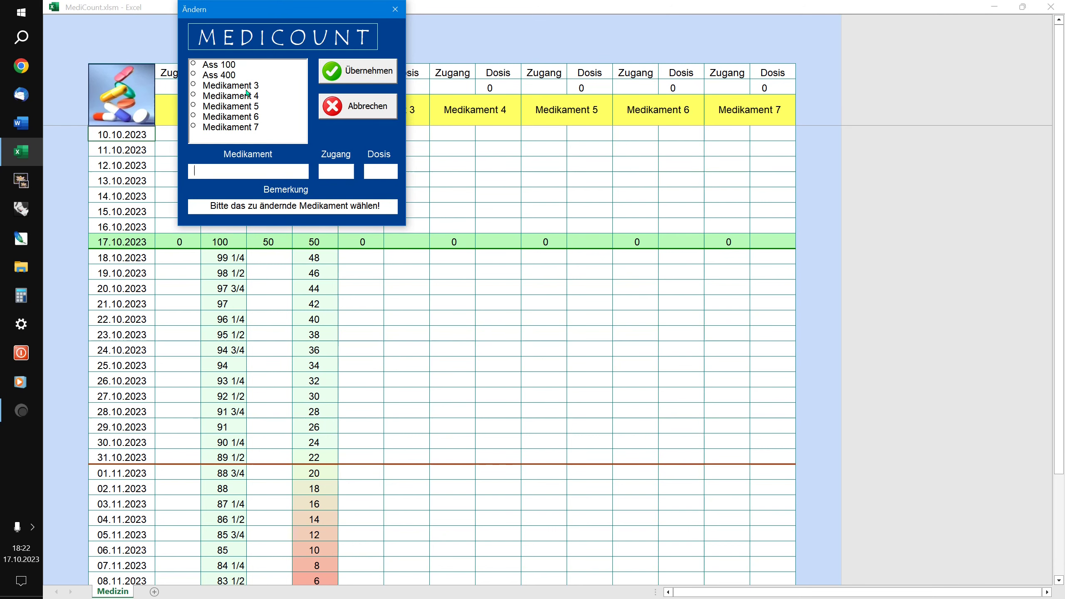
pyautogui.click(231, 64)
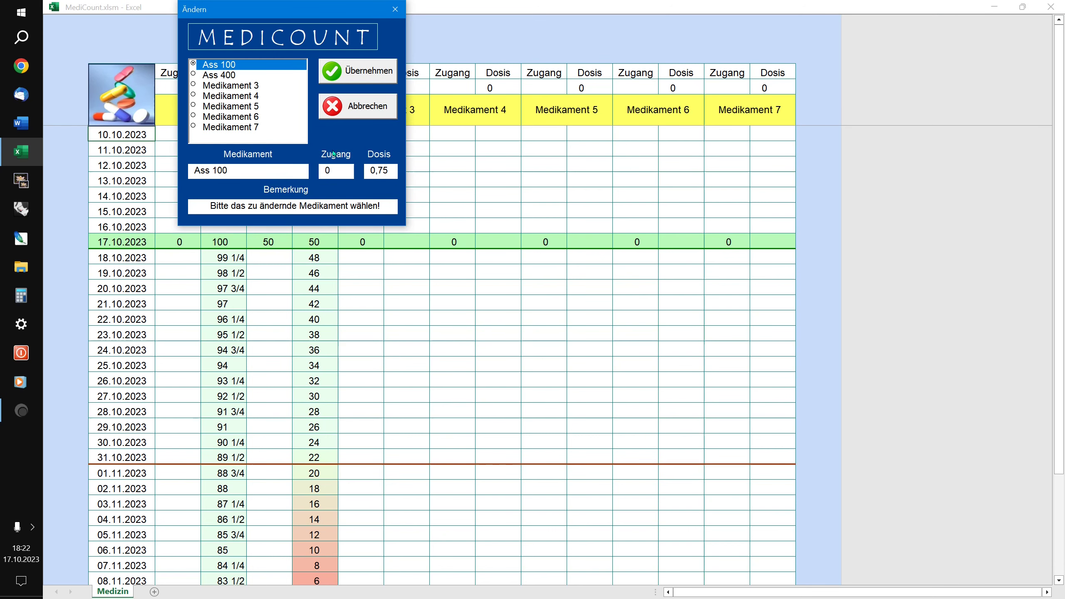
pyautogui.doubleClick(334, 172)
pyautogui.write('50')
pyautogui.click(389, 171)
pyautogui.doubleClick(373, 171)
pyautogui.write('1')
pyautogui.click(372, 73)
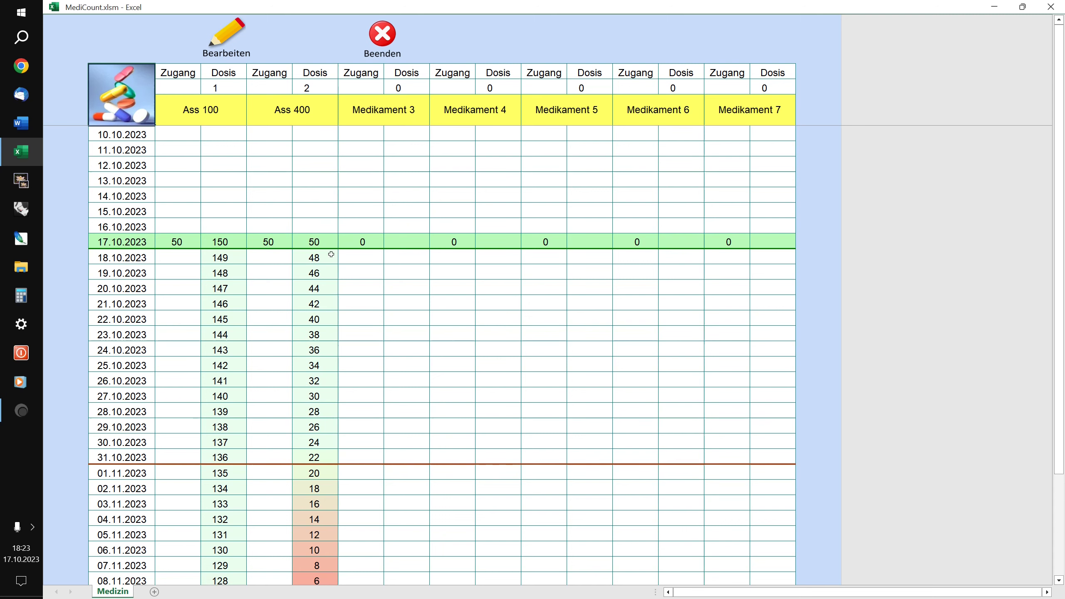
pyautogui.scroll(-2, 332, 255)
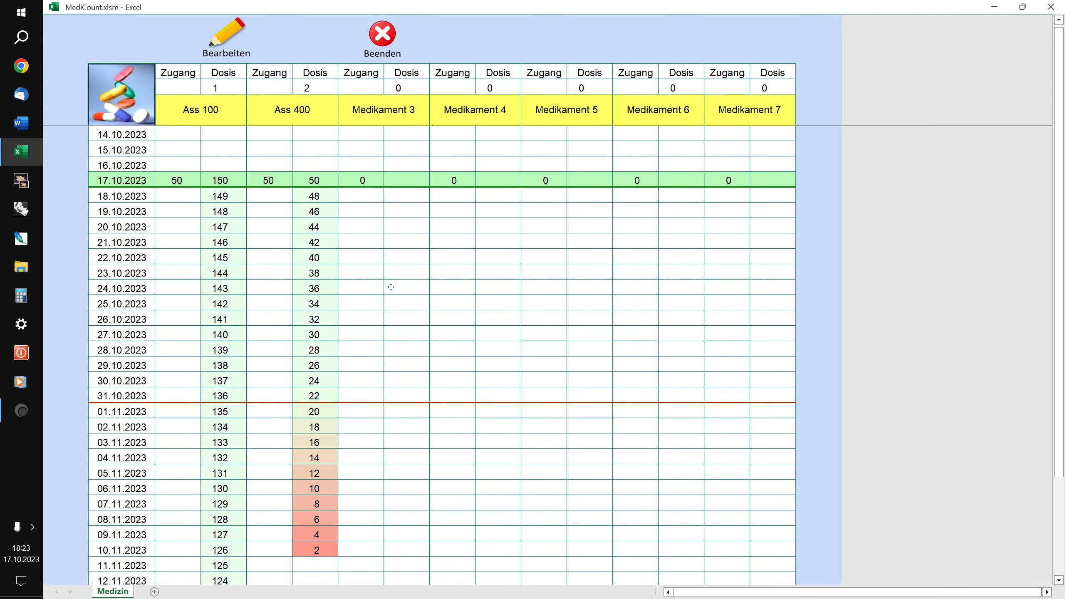
pyautogui.scroll(-2, 390, 287)
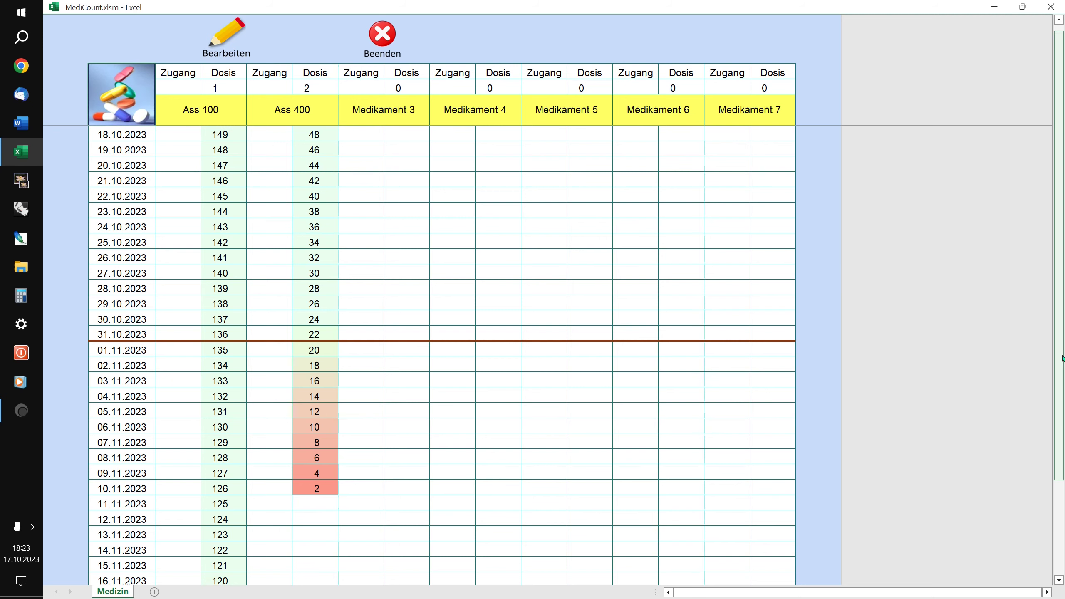
pyautogui.moveTo(1062, 358); pyautogui.dragTo(1058, 315)
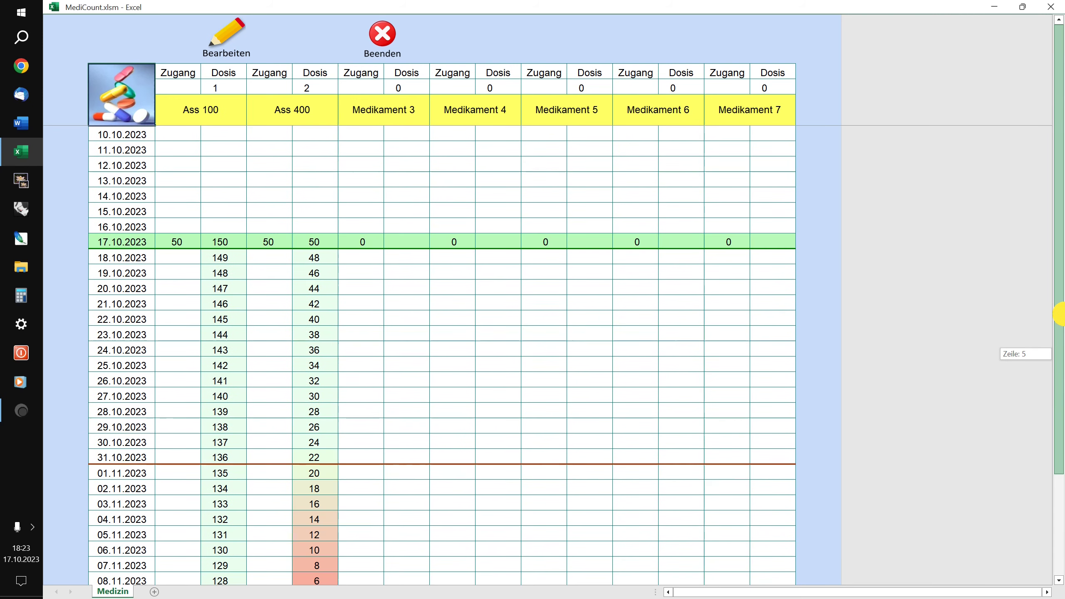
pyautogui.scroll(-3, 352, 502)
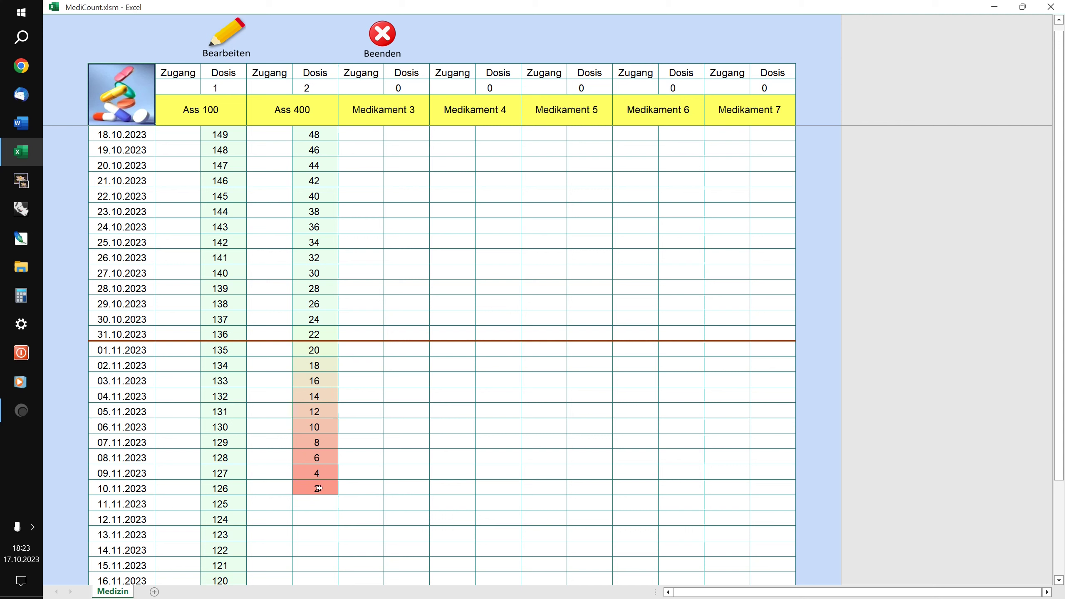
pyautogui.scroll(3, 409, 392)
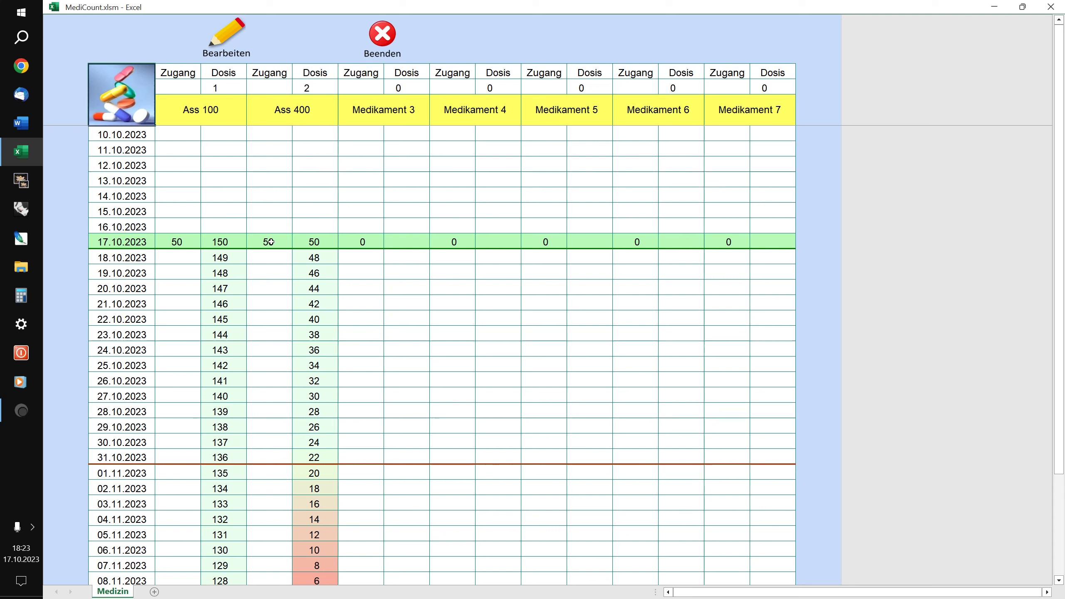
# Step: Enter a Zugang of 2000 for Ass 400 in the Ändern form and apply it
pyautogui.click(227, 37)
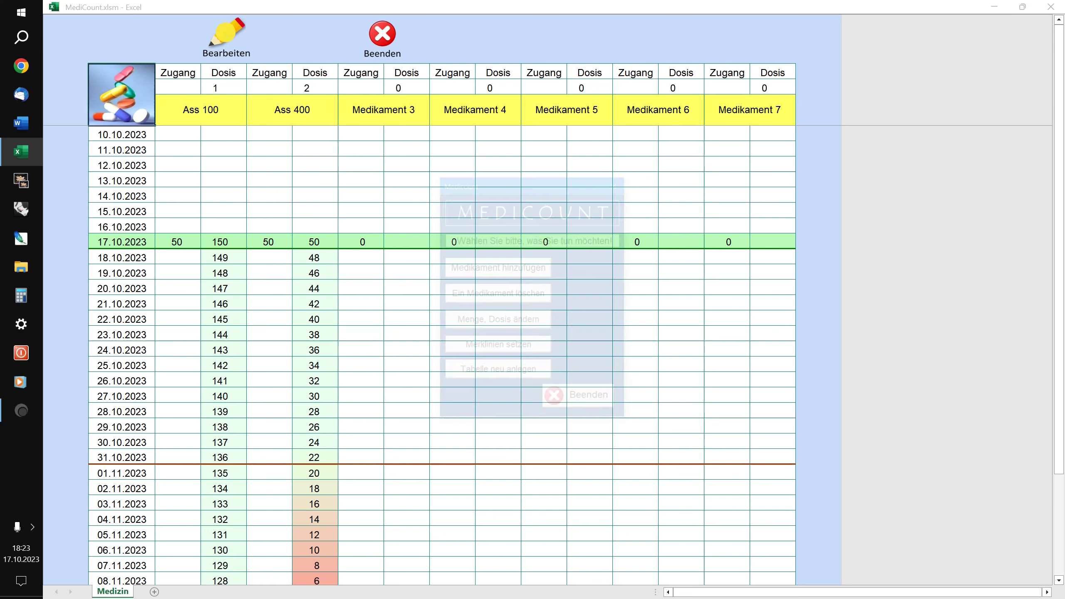
pyautogui.click(514, 322)
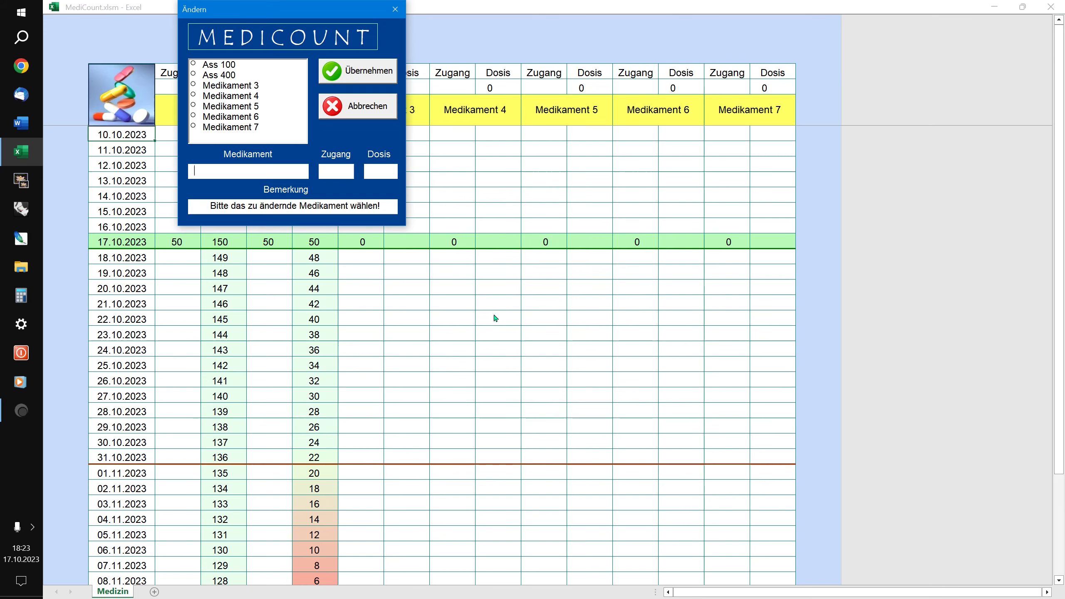
pyautogui.click(228, 75)
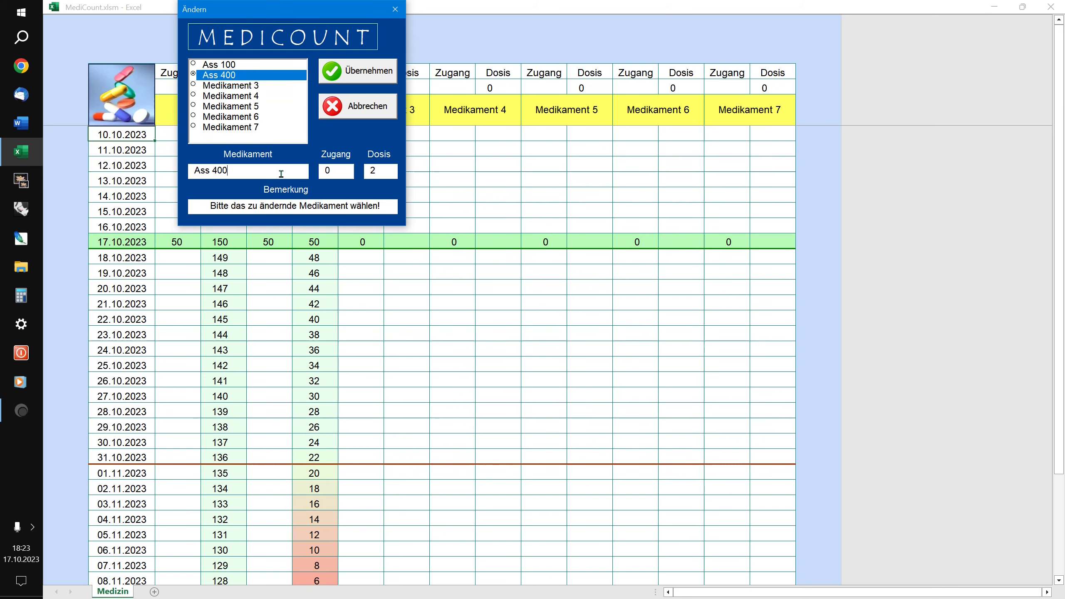
pyautogui.doubleClick(330, 173)
pyautogui.write('2000')
pyautogui.click(363, 72)
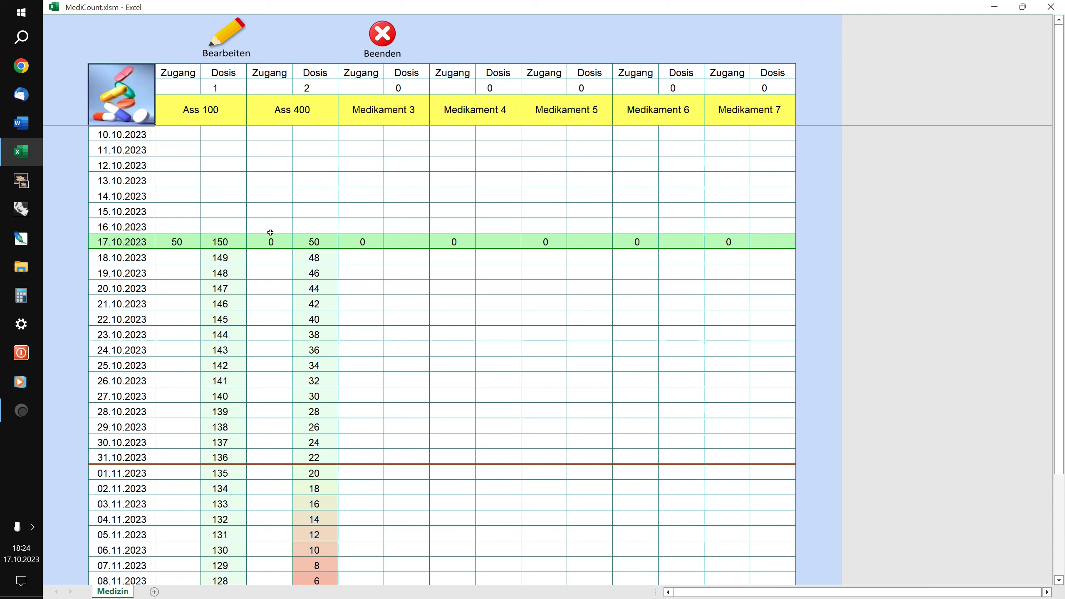
# Step: Enter a Zugang of 900 for Ass 400 in the Ändern form and apply it
pyautogui.click(228, 42)
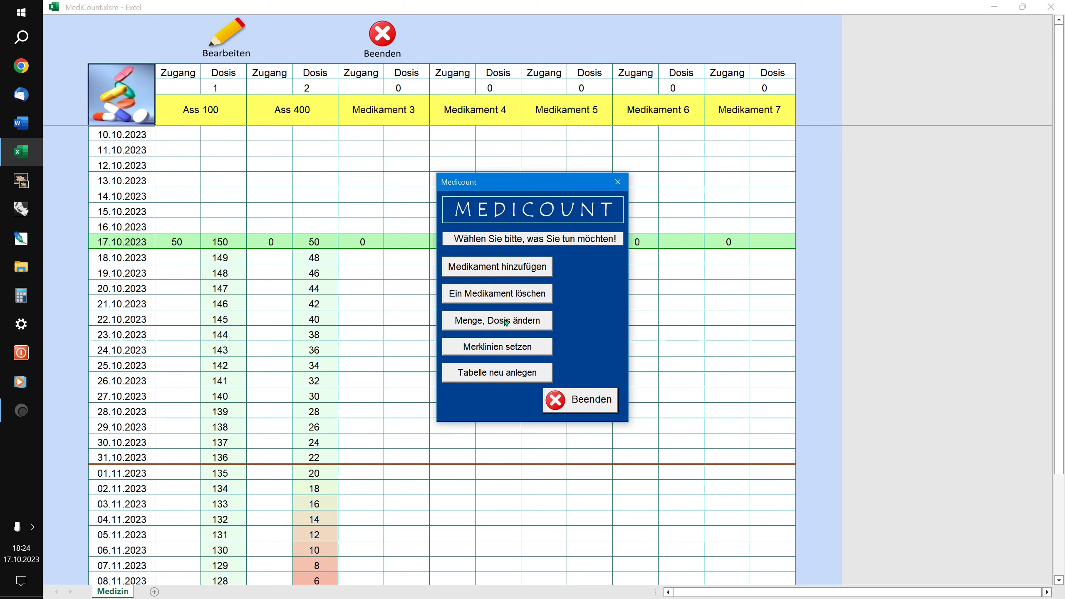
pyautogui.click(505, 322)
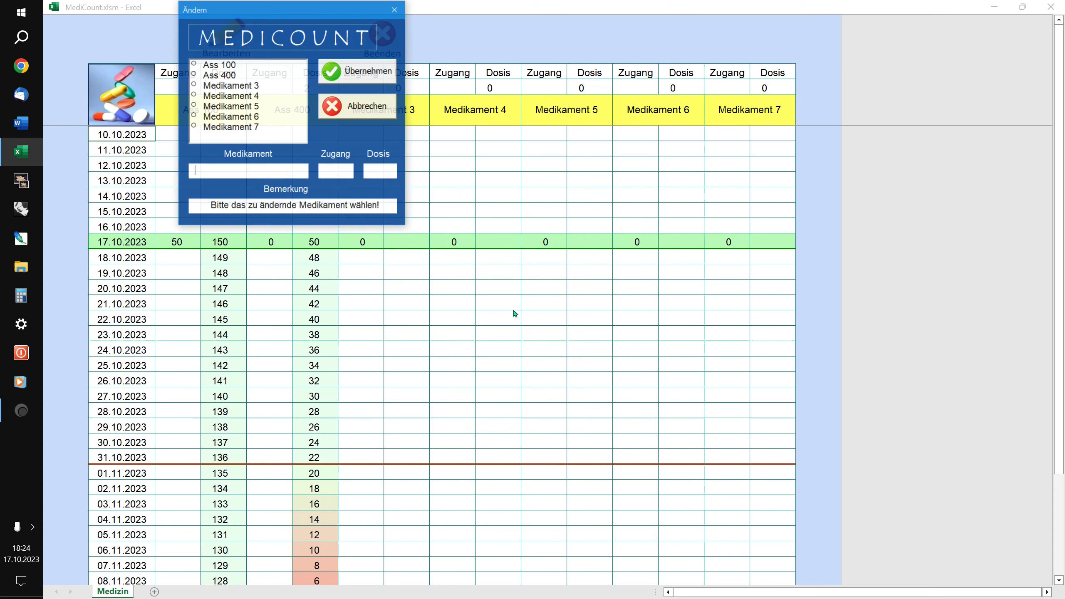
pyautogui.click(234, 77)
pyautogui.doubleClick(326, 170)
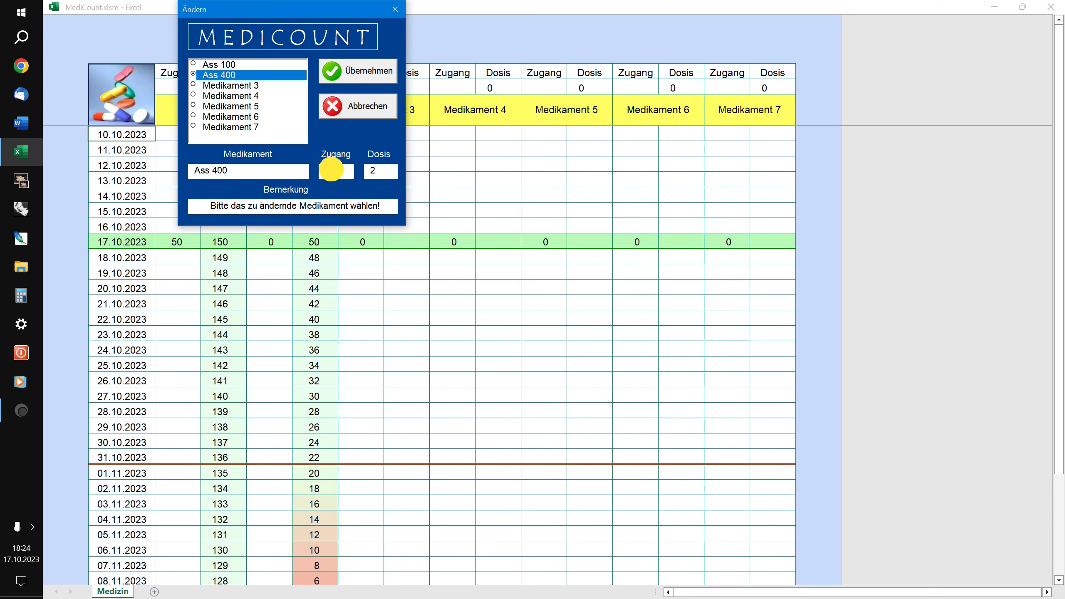
pyautogui.write('90')
pyautogui.write('0')
pyautogui.click(369, 76)
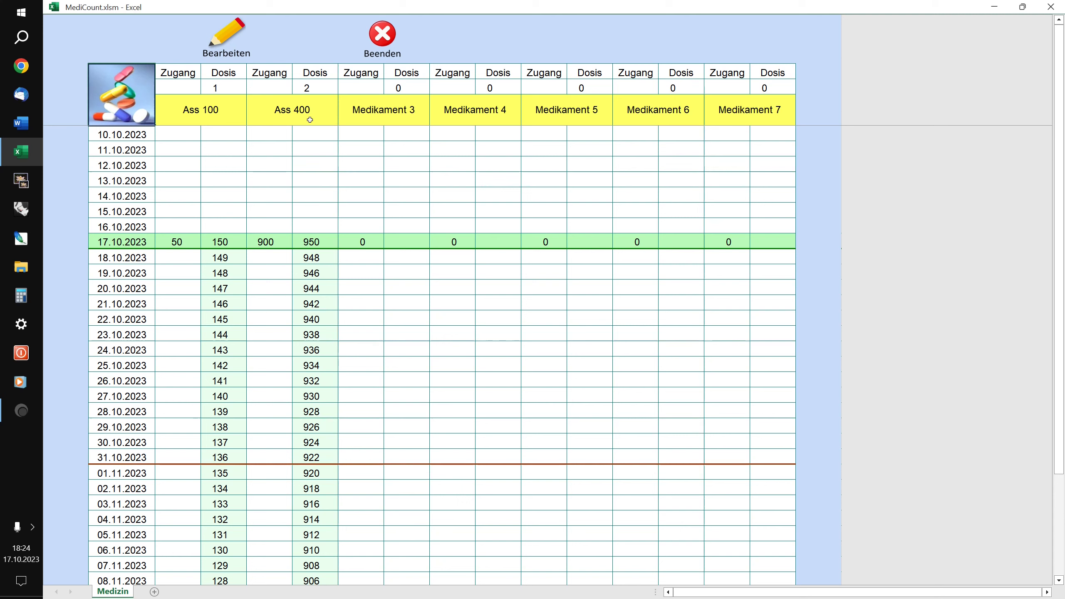
# Step: Reapply Ass 400's stock addition, leaving a 500 Zugang on 17.10.2023 and stock 1450
pyautogui.click(231, 42)
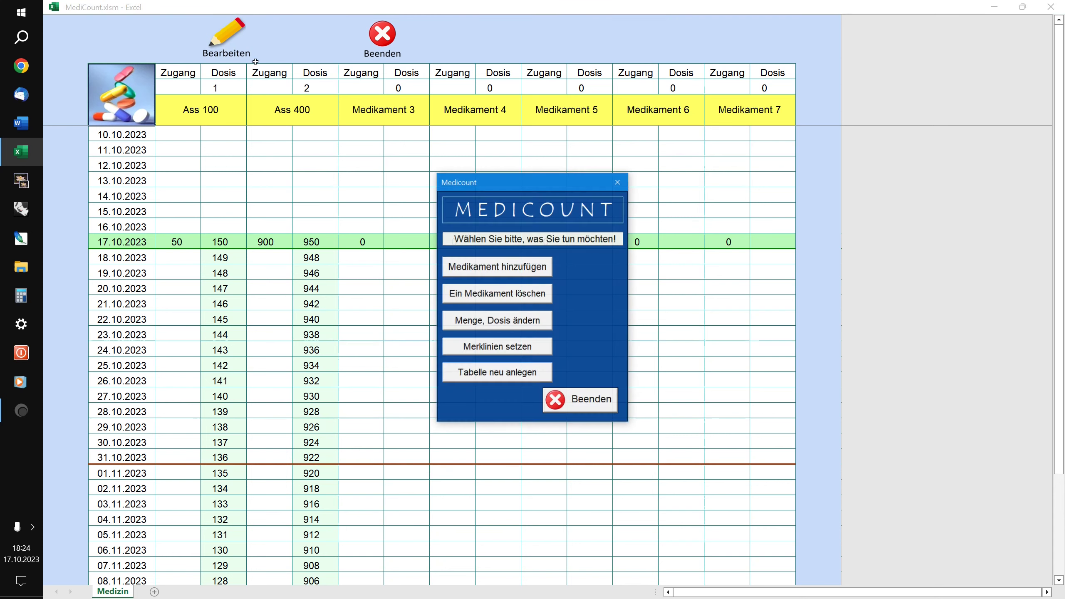
pyautogui.click(481, 317)
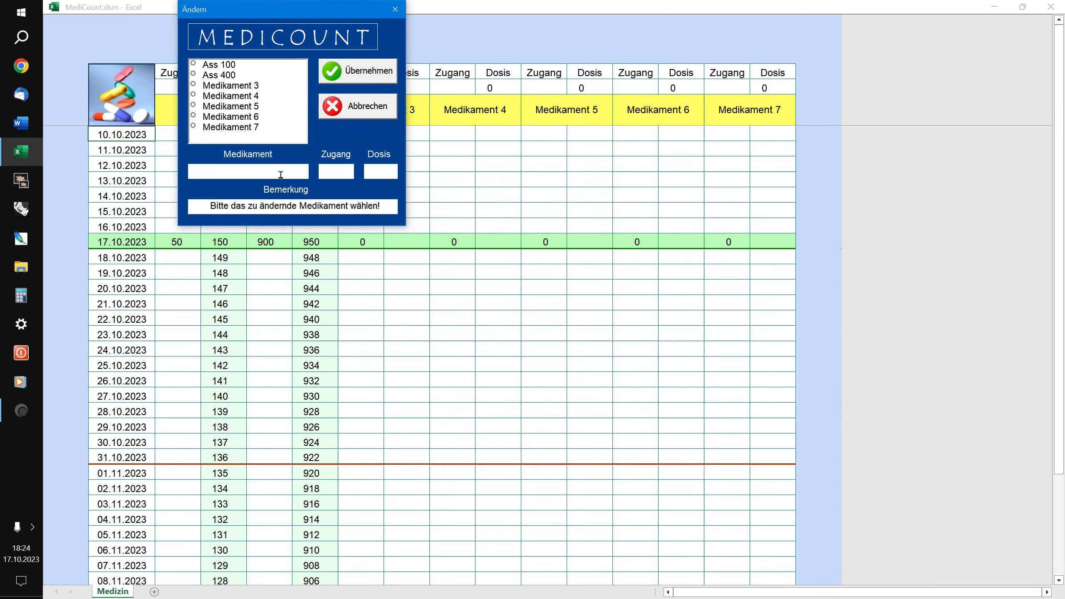
pyautogui.click(290, 75)
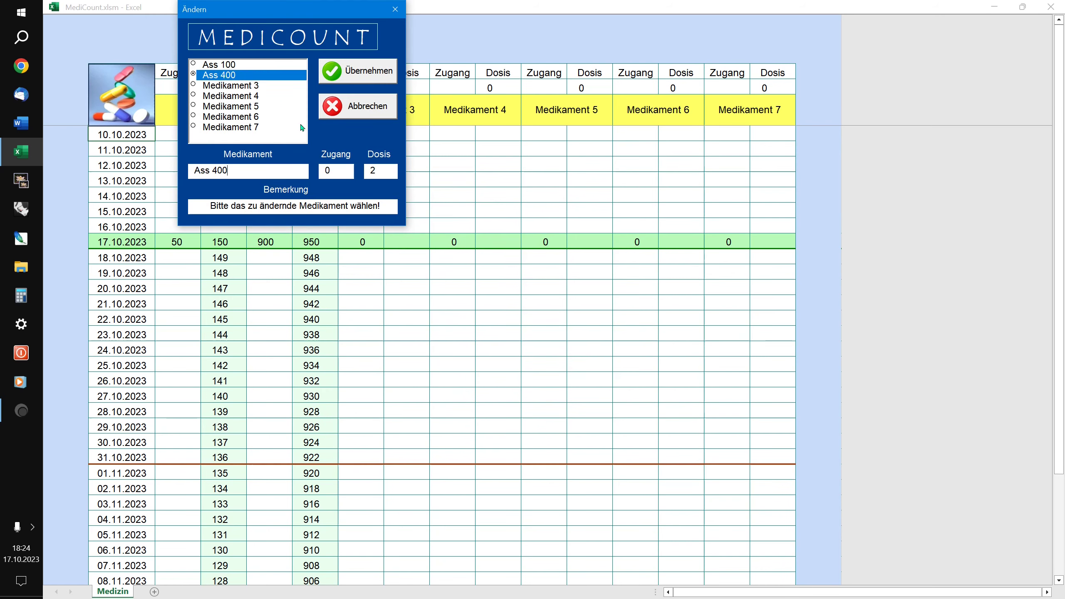
pyautogui.doubleClick(331, 170)
pyautogui.click(354, 73)
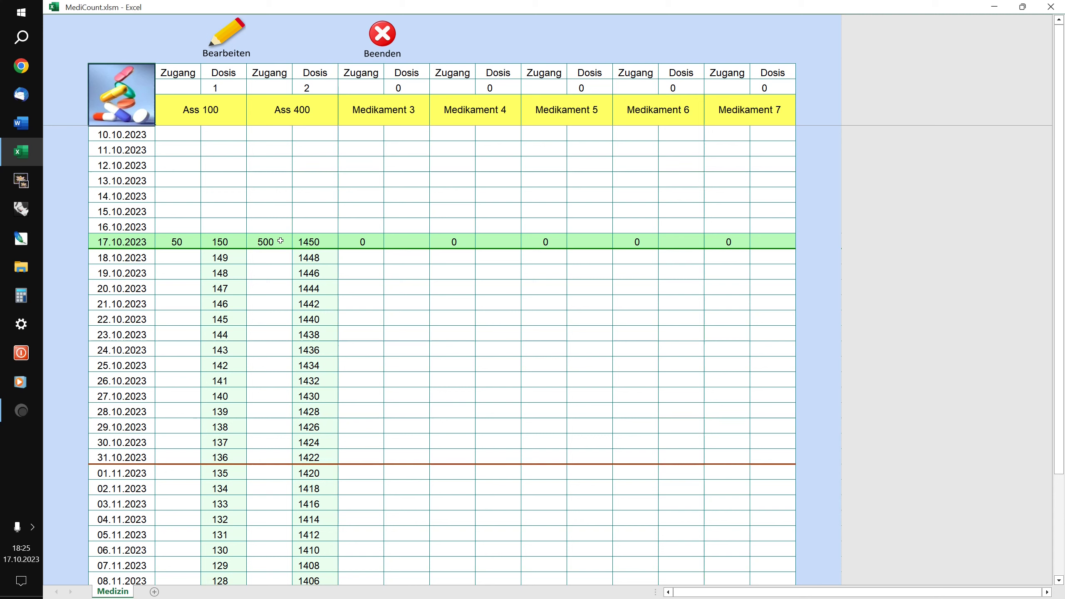
pyautogui.click(247, 54)
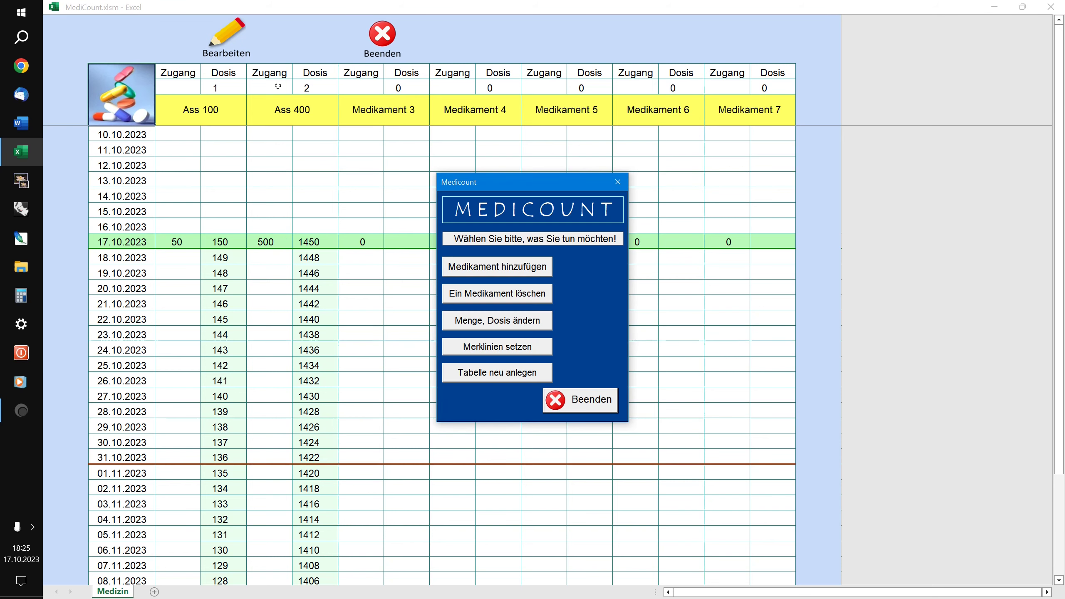
# Step: In Merklinien setzen, try reminder intervals of 1–4 weeks and finish at 2 weeks
pyautogui.click(493, 348)
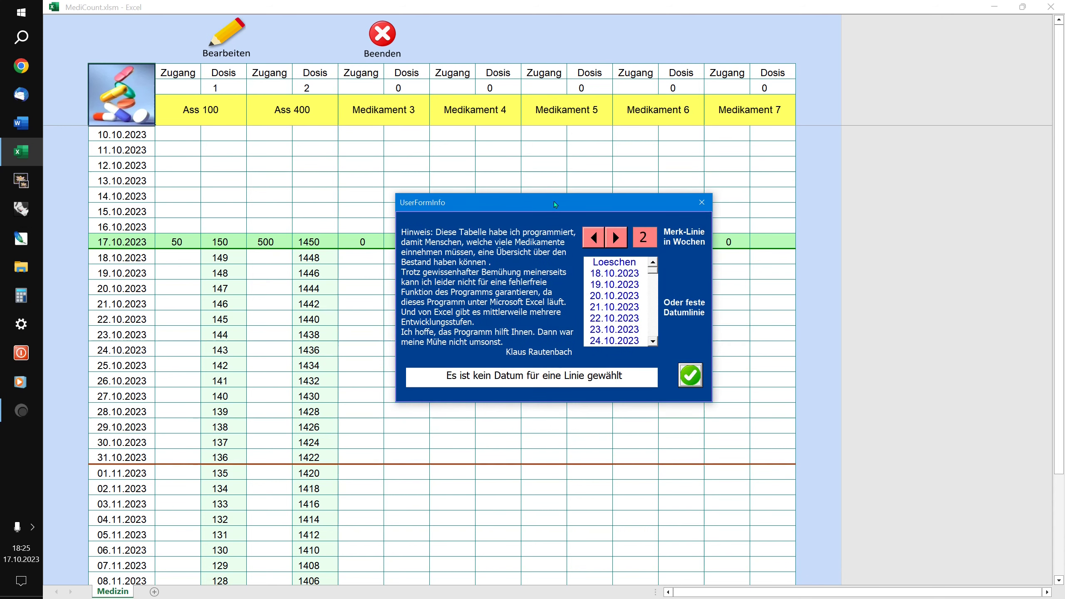
pyautogui.moveTo(554, 203); pyautogui.dragTo(524, 81)
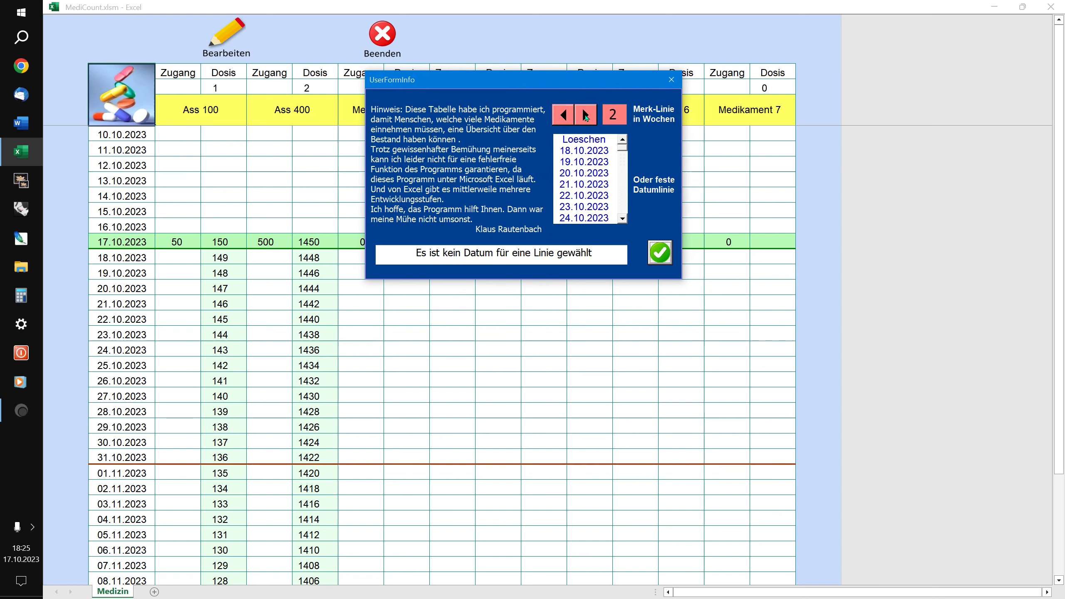
pyautogui.click(586, 115)
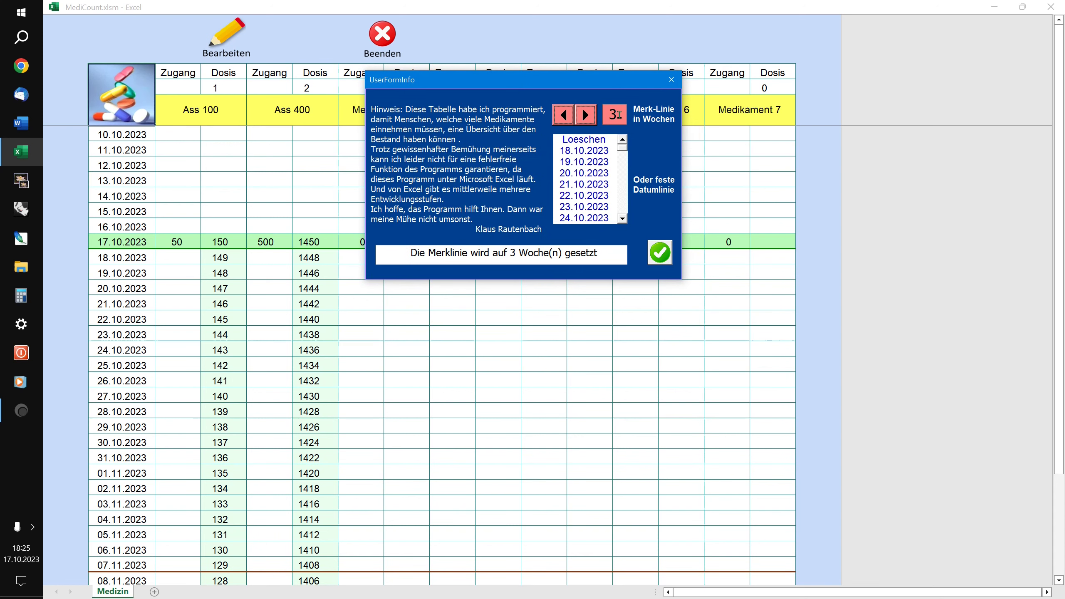
pyautogui.click(587, 115)
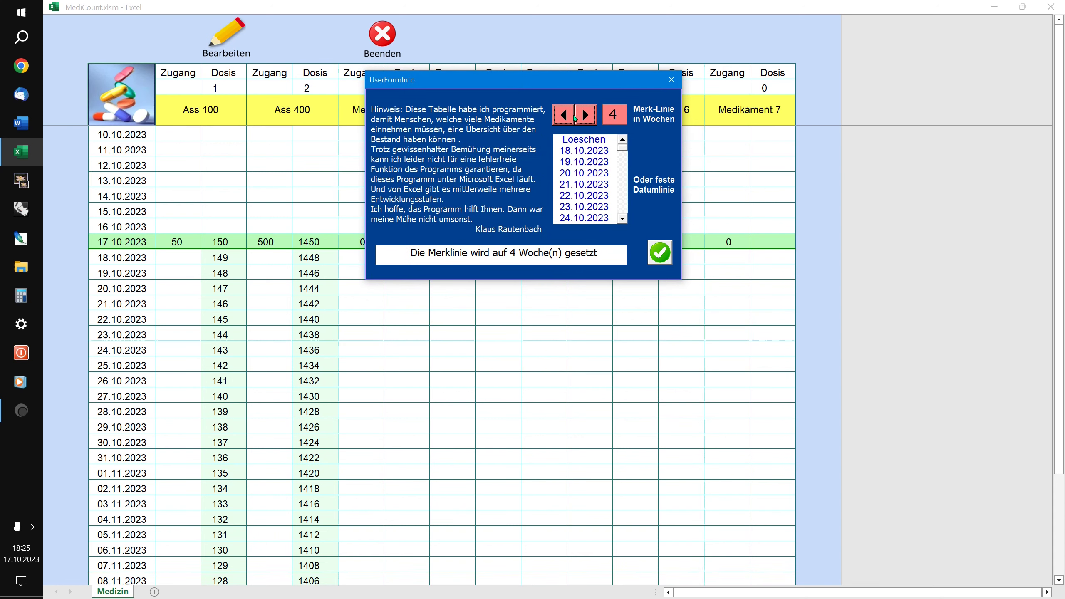
pyautogui.click(564, 115)
pyautogui.click(564, 116)
pyautogui.click(564, 116)
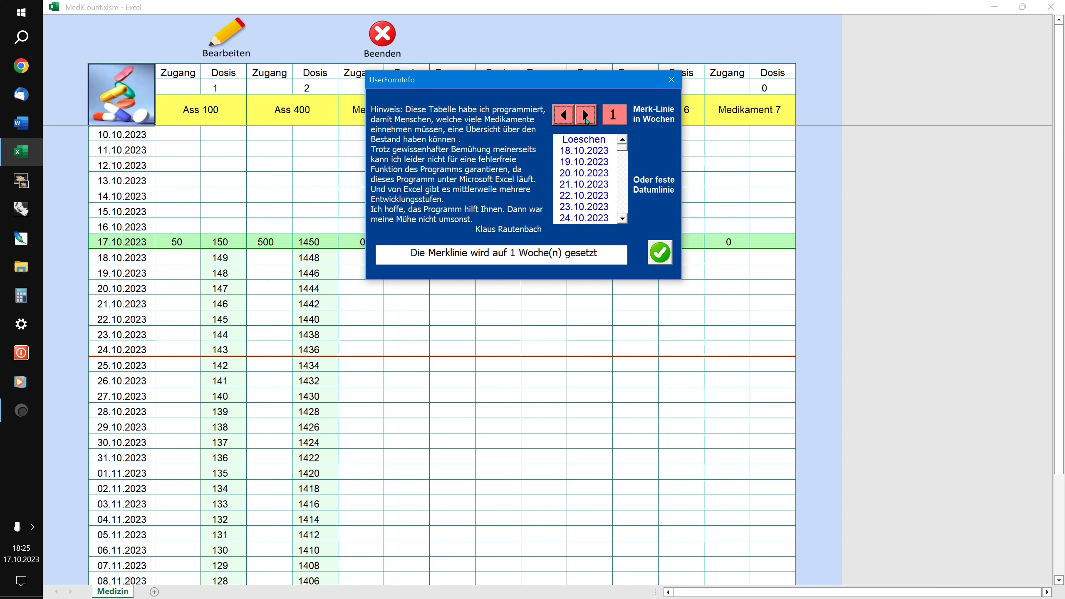
pyautogui.click(587, 116)
pyautogui.click(586, 116)
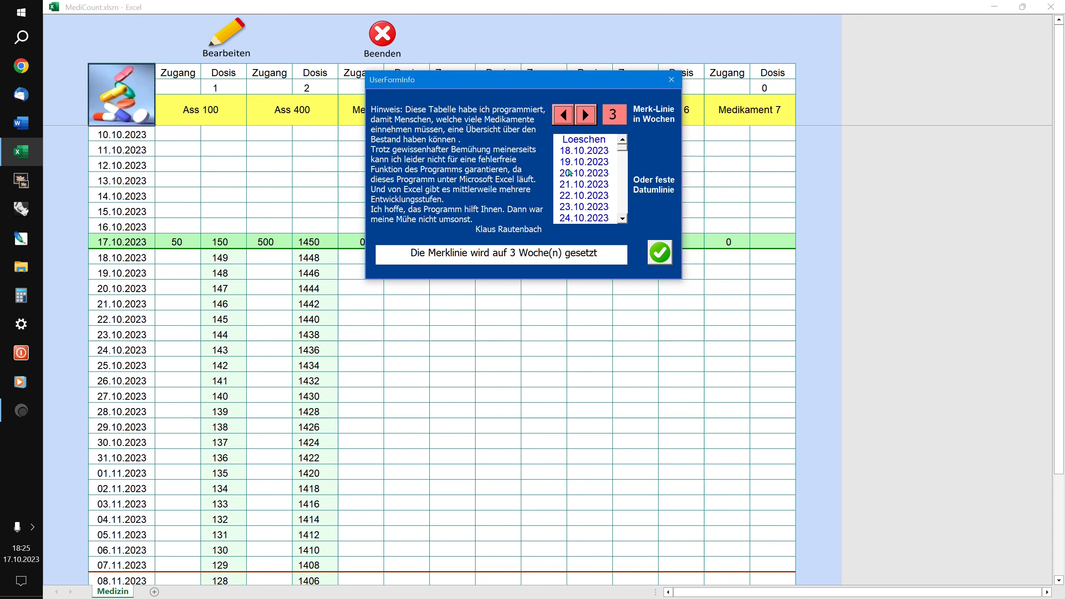
pyautogui.press('Left')
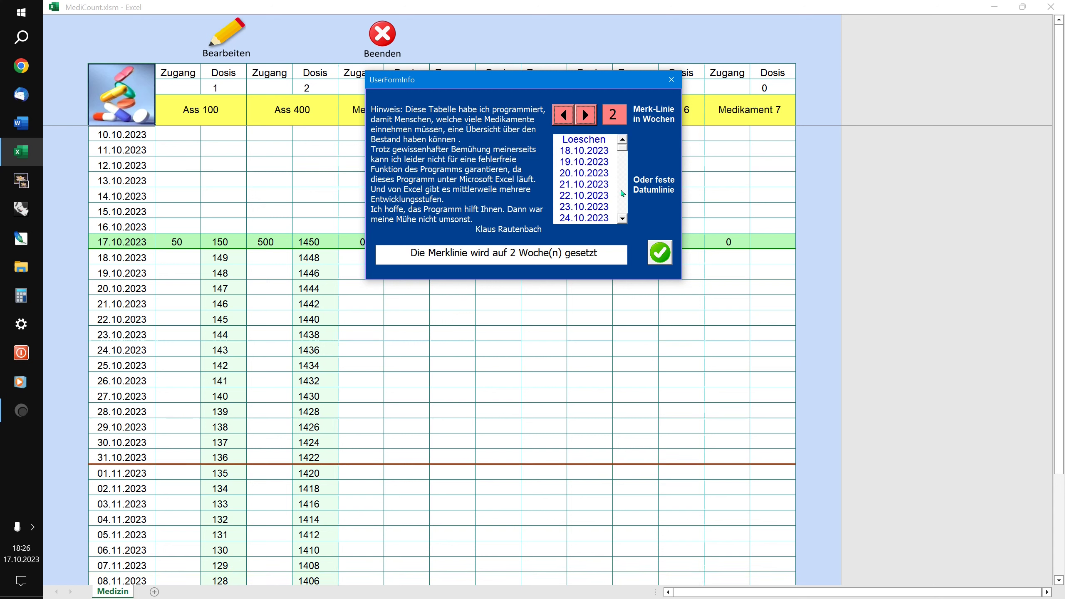
# Step: Set a fixed Datumlinie at 31.10.2023 from the date list
pyautogui.click(622, 155)
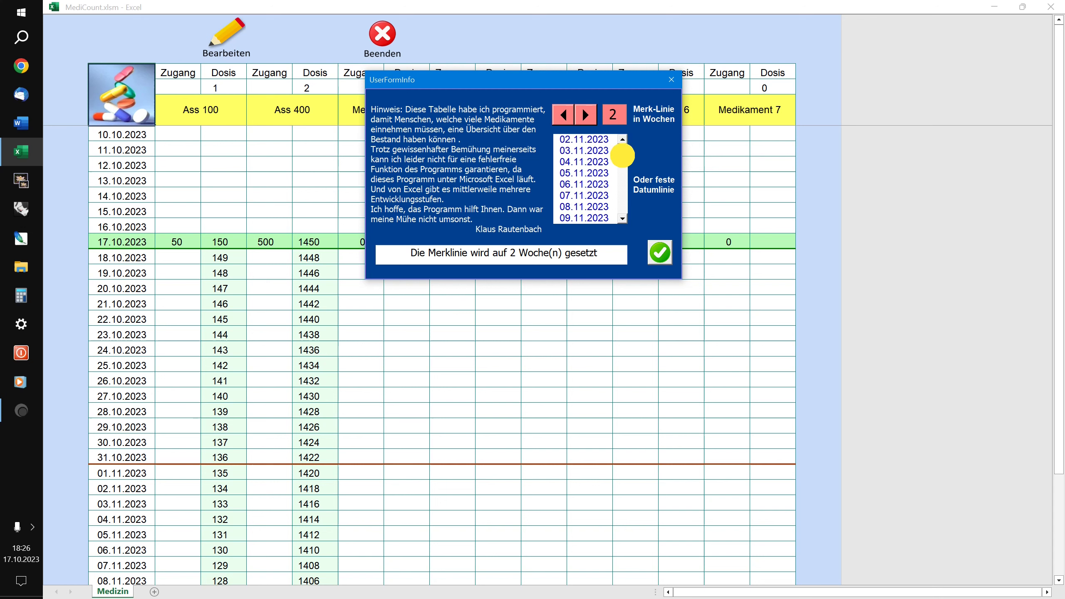
pyautogui.moveTo(622, 155); pyautogui.dragTo(617, 212)
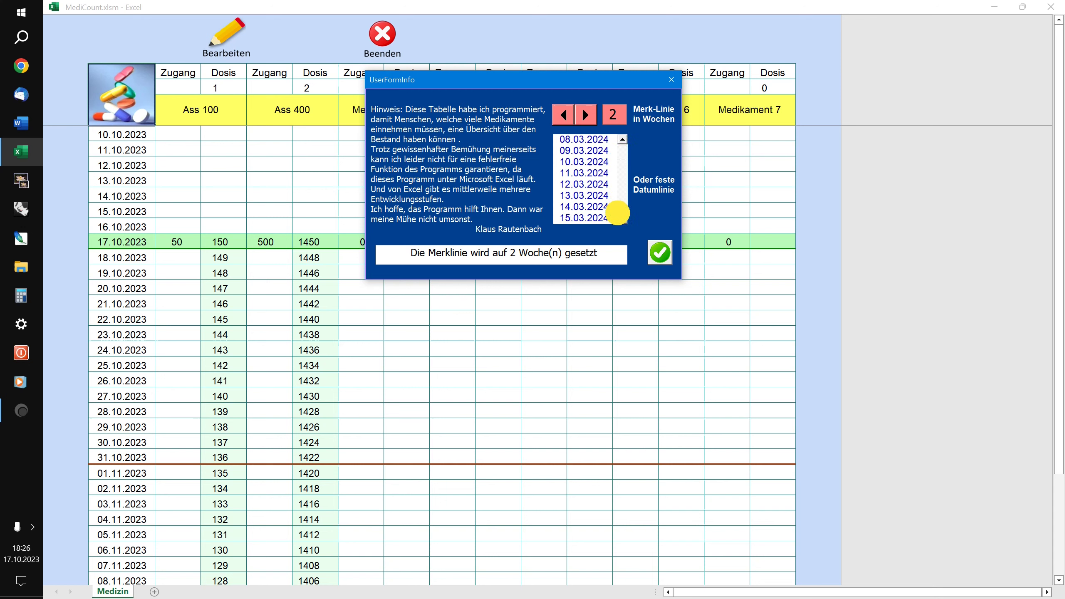
pyautogui.moveTo(617, 212); pyautogui.dragTo(622, 141)
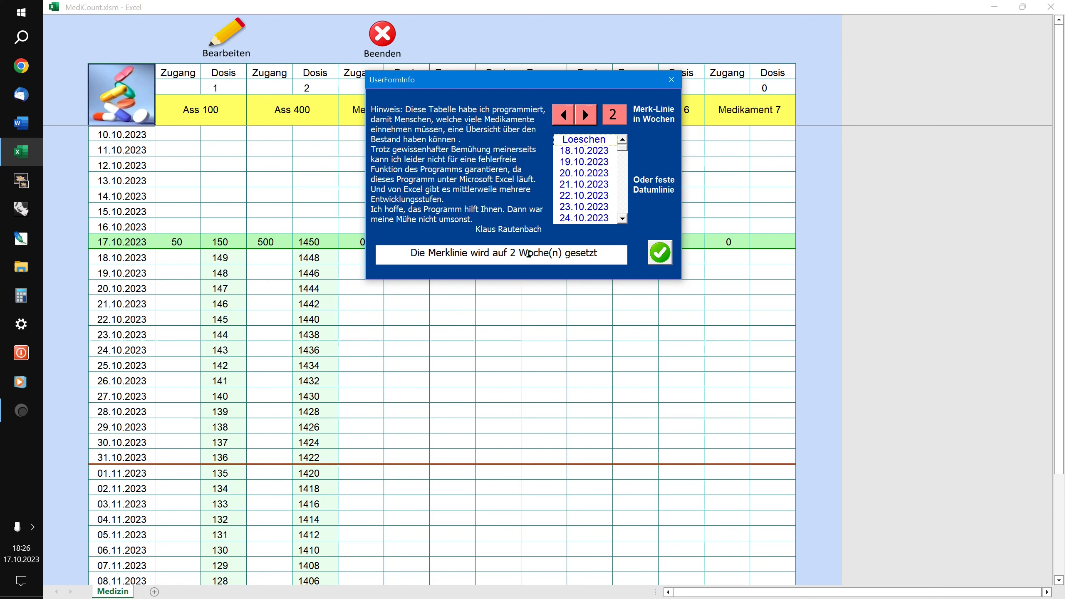
pyautogui.click(622, 152)
pyautogui.click(573, 207)
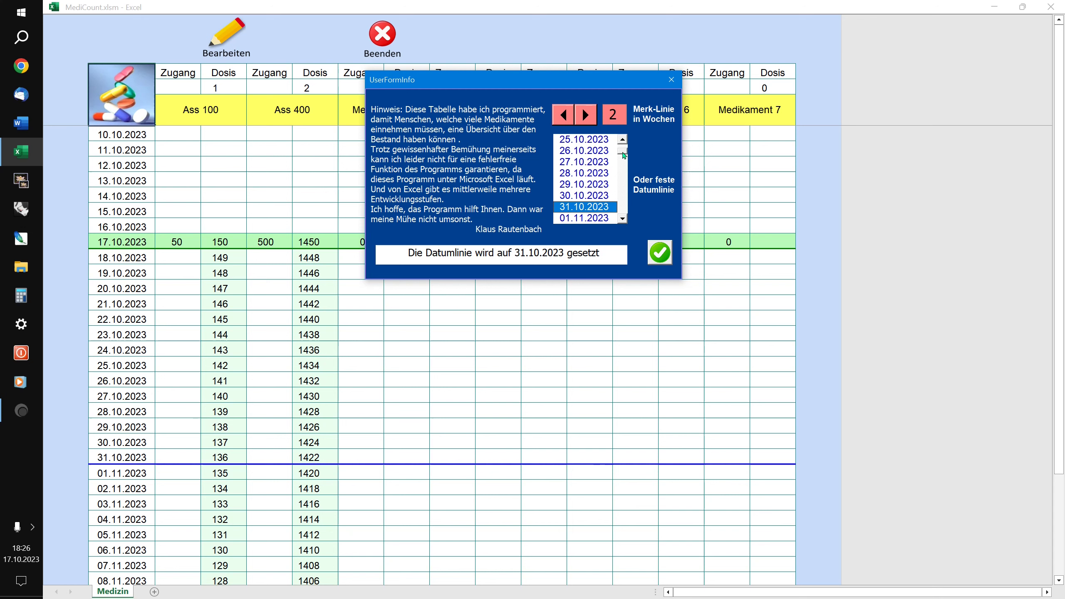
# Step: Move the fixed date line to 07.11.2023
pyautogui.click(622, 216)
pyautogui.click(623, 216)
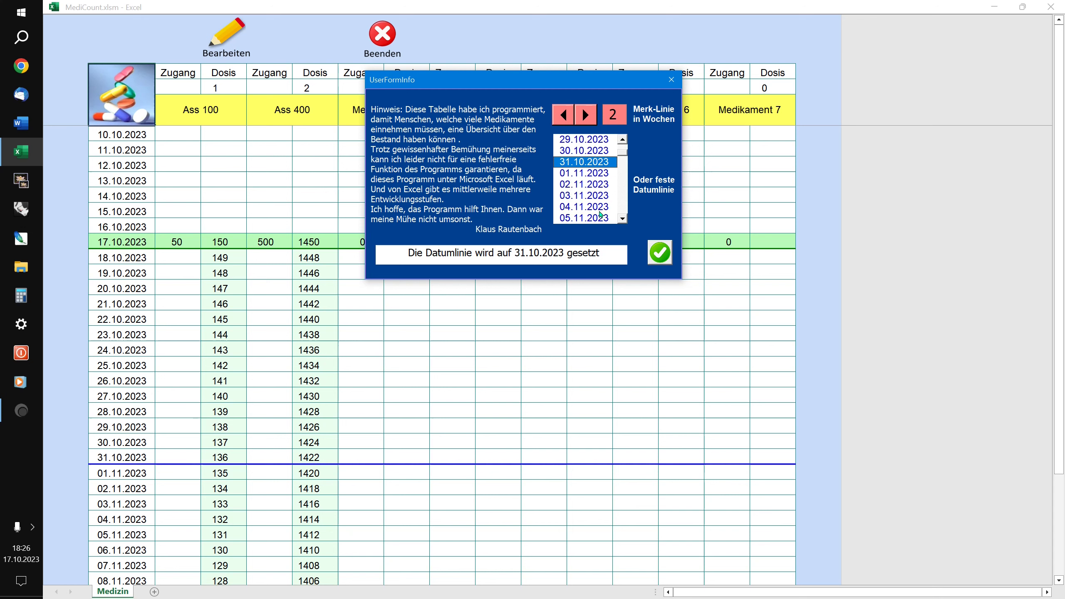
pyautogui.click(623, 219)
pyautogui.click(623, 220)
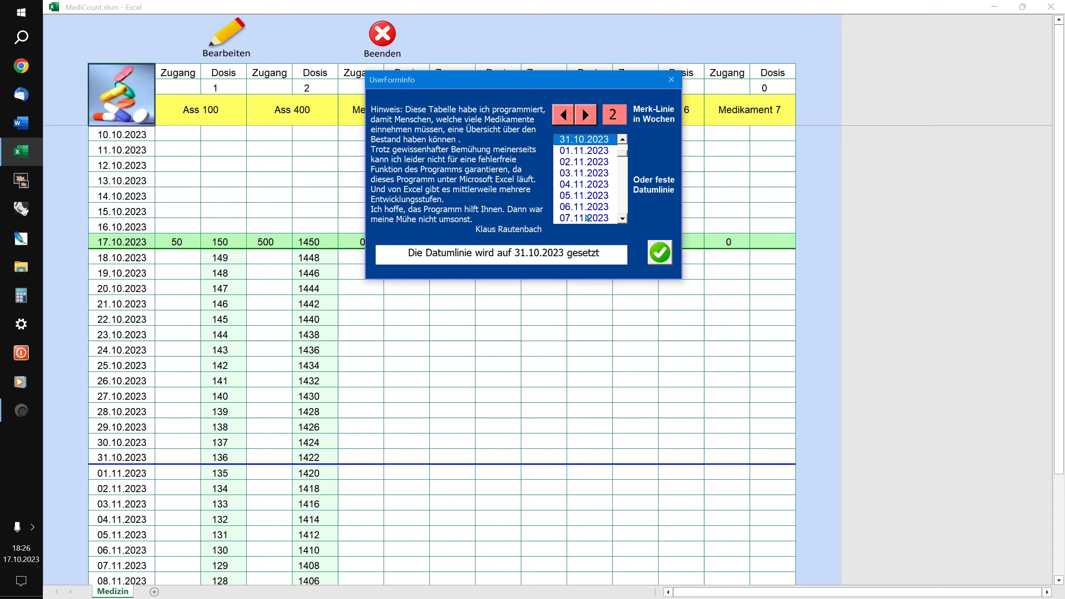
pyautogui.click(577, 221)
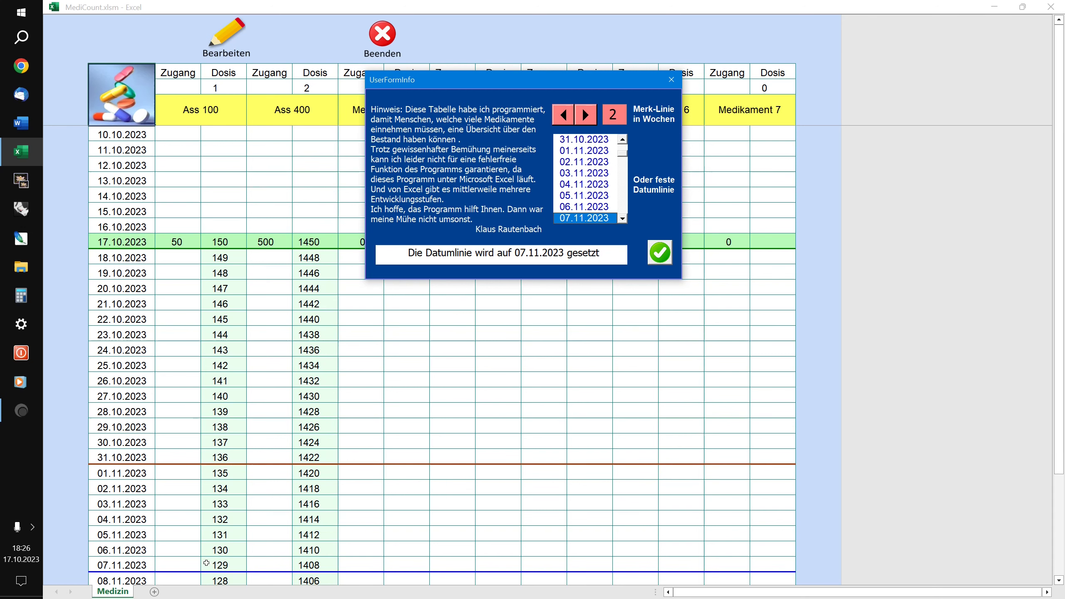
pyautogui.scroll(-2, 251, 537)
pyautogui.scroll(-2, 293, 503)
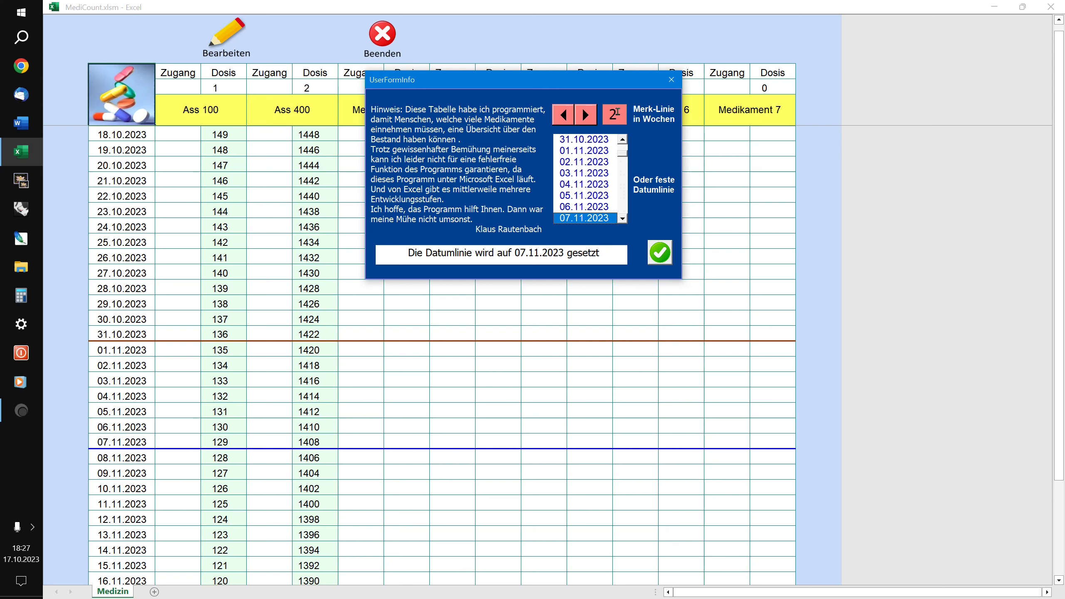
# Step: Set the Merk-Linie reminder to 0 weeks, delete the fixed date line, and confirm
pyautogui.click(564, 118)
pyautogui.click(564, 118)
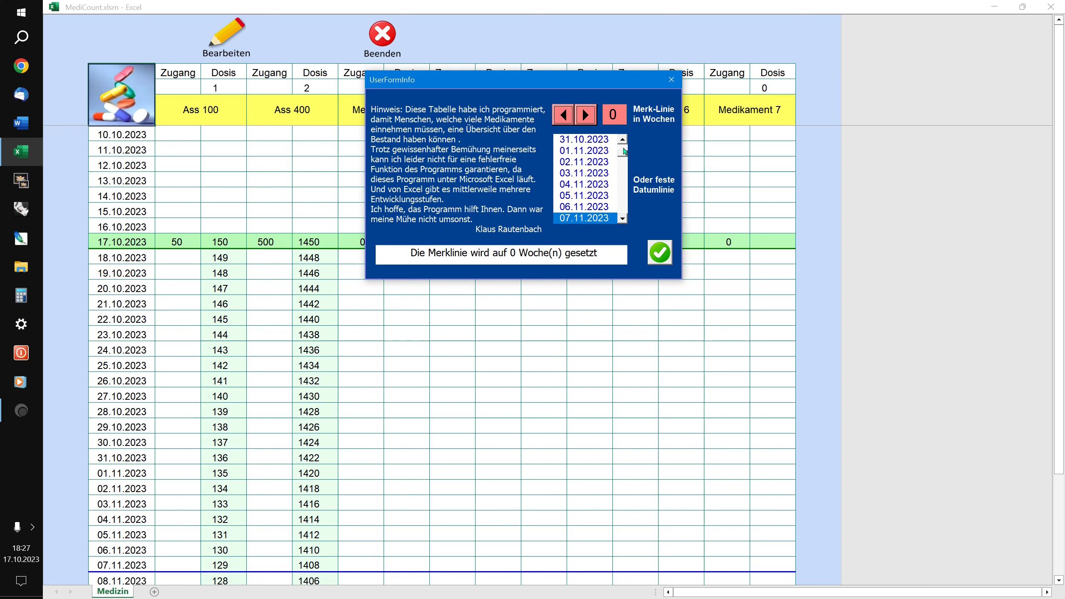
pyautogui.moveTo(624, 155); pyautogui.dragTo(622, 145)
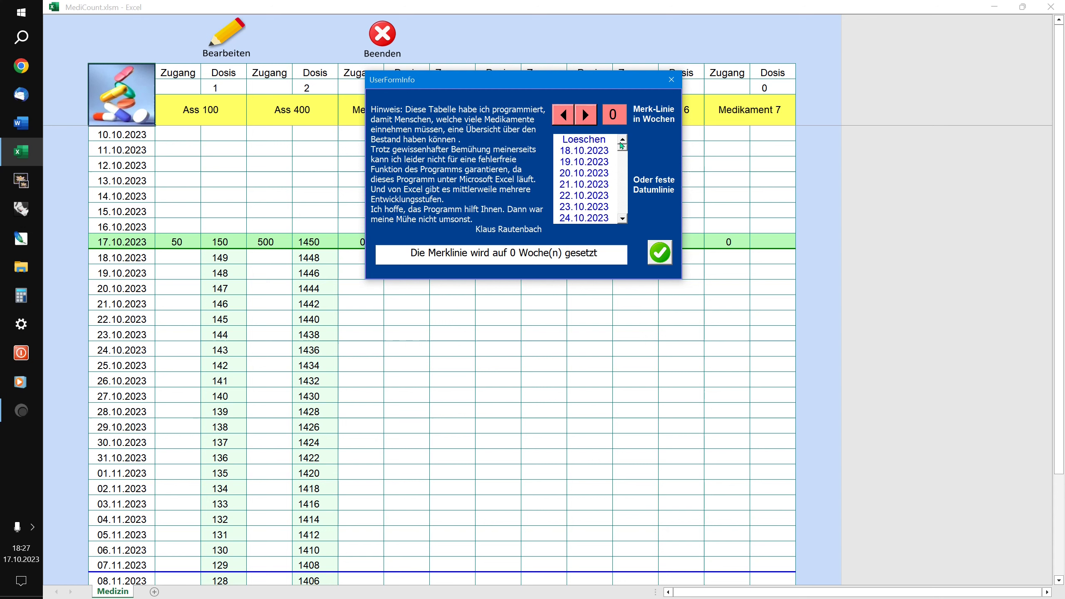
pyautogui.click(590, 141)
pyautogui.click(660, 252)
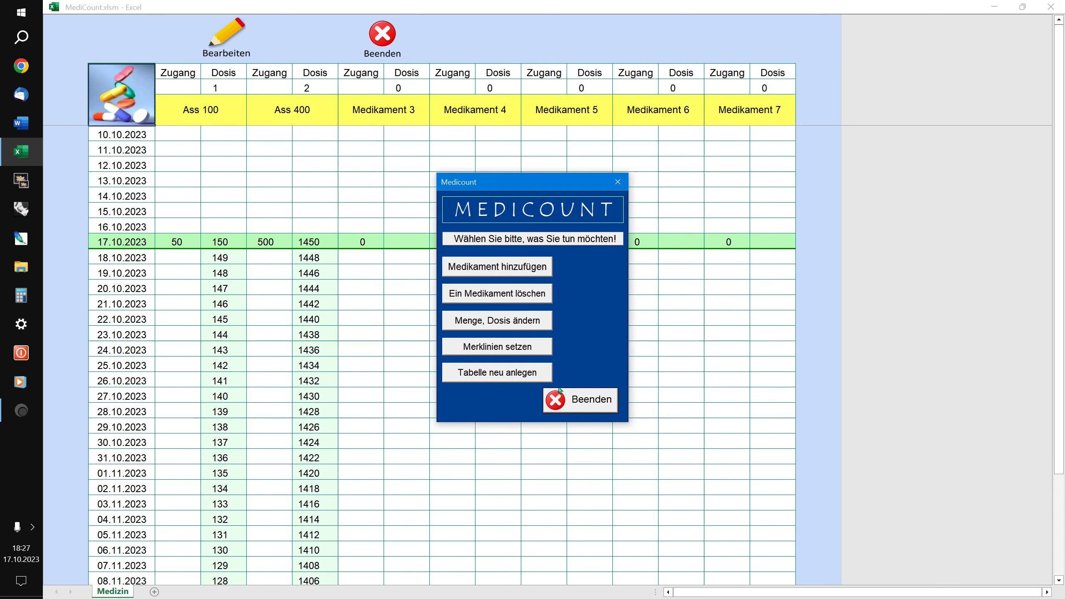
# Step: Exit the Medicount menu with Beenden, leaving the sheet without reminder or date lines
pyautogui.click(594, 405)
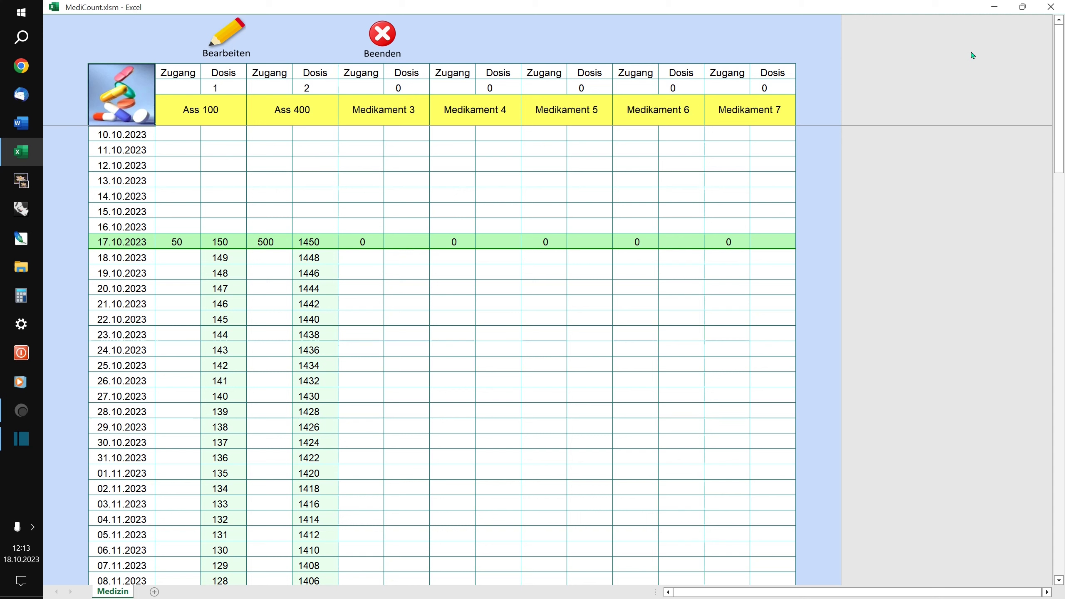
pyautogui.click(1051, 8)
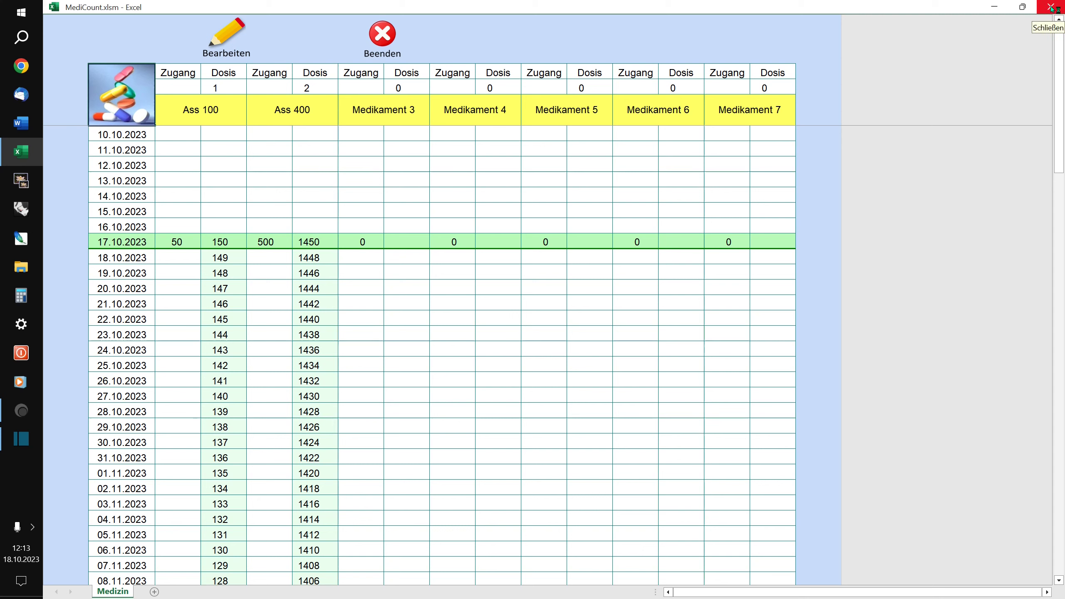